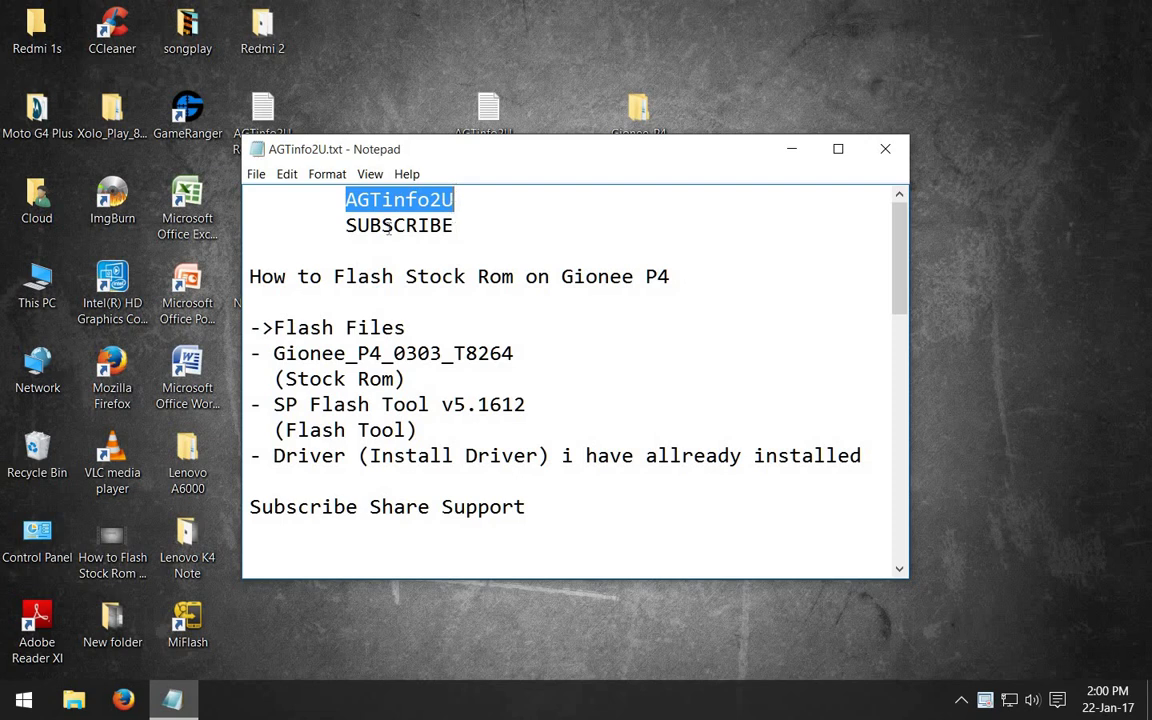
Step: Highlight the Gionee P4 stock ROM title and the list of required flash files in the notes
{"action": "double_click", "coordinate": [388, 226]}
{"action": "left_click_drag", "start_coordinate": [249, 277], "coordinate": [677, 285]}
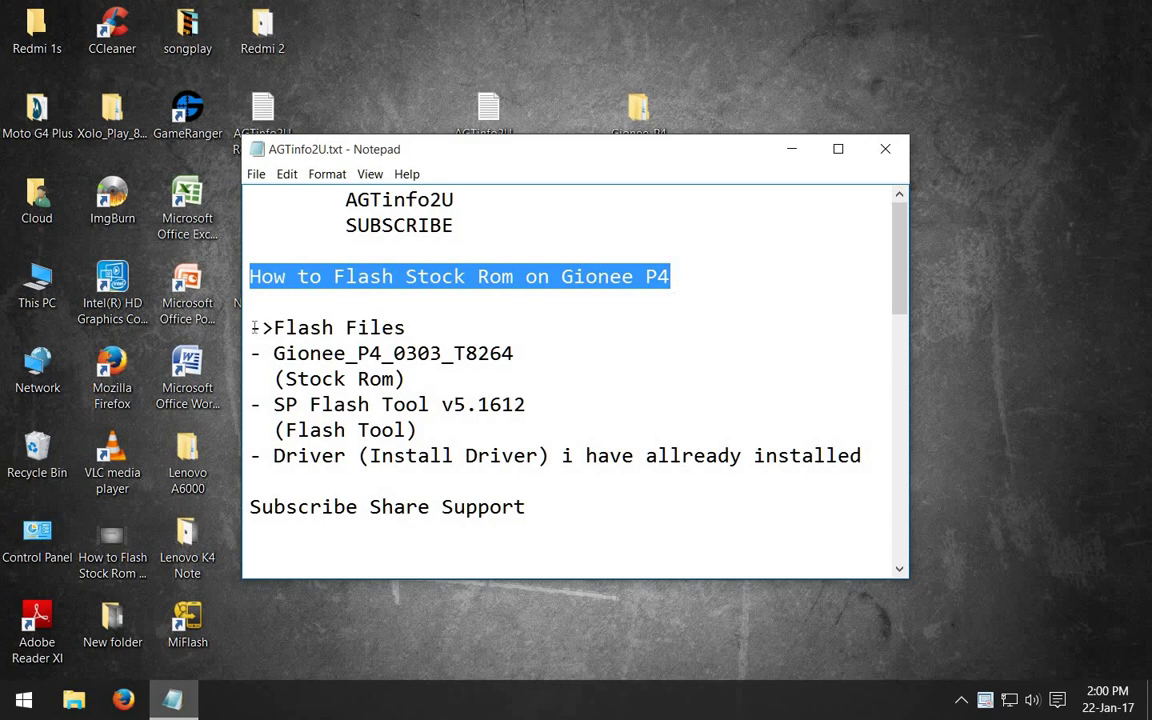
{"action": "left_click_drag", "start_coordinate": [254, 328], "coordinate": [858, 480]}
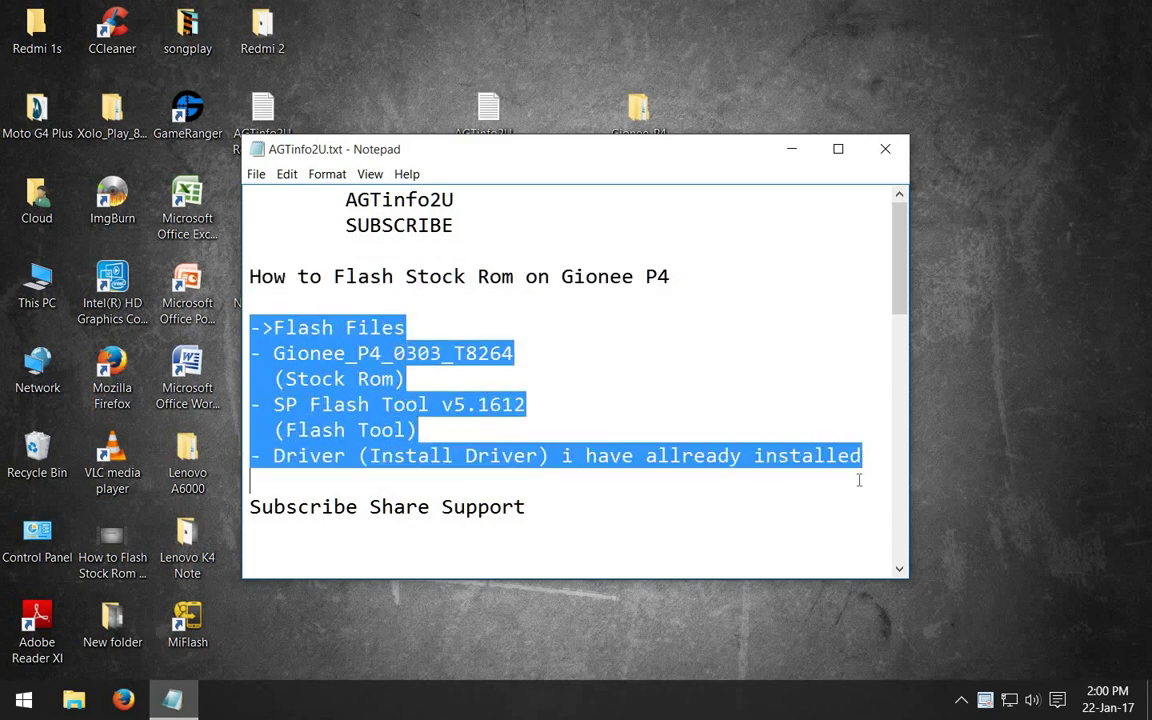
{"action": "left_click", "coordinate": [627, 405]}
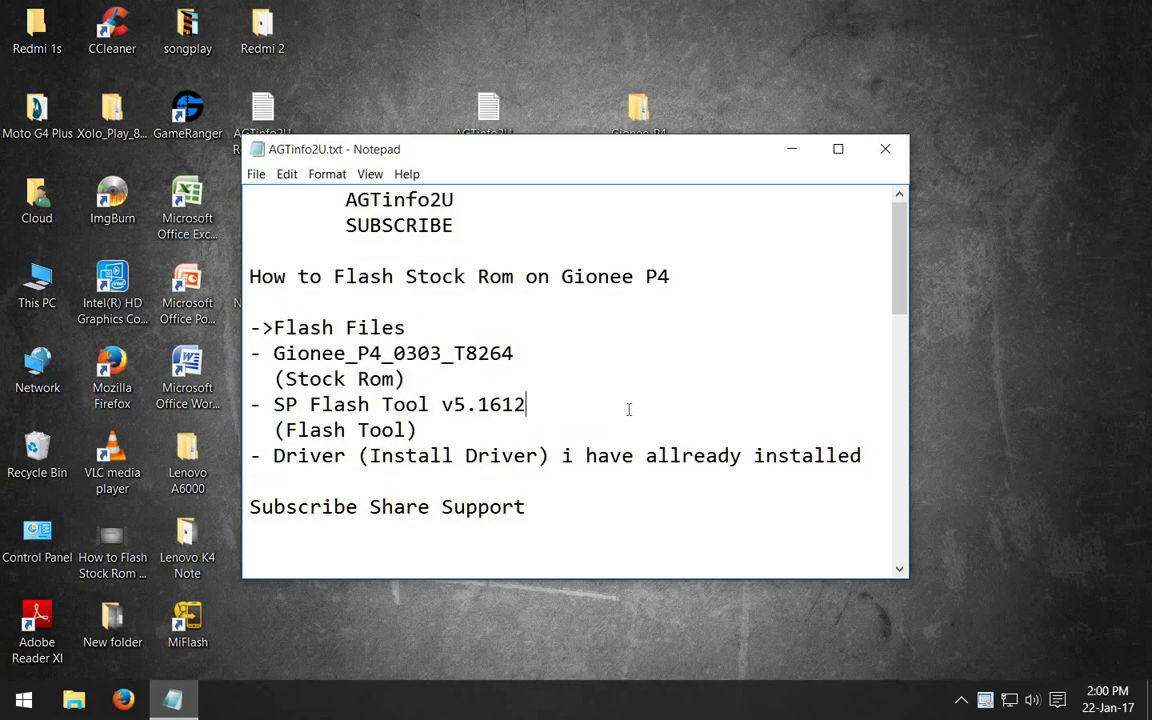
Step: Look through the desktop folder Gionee_P4 and its subfolder Gionee_P4_0303_T8264, and minimize the window
{"action": "double_click", "coordinate": [638, 110]}
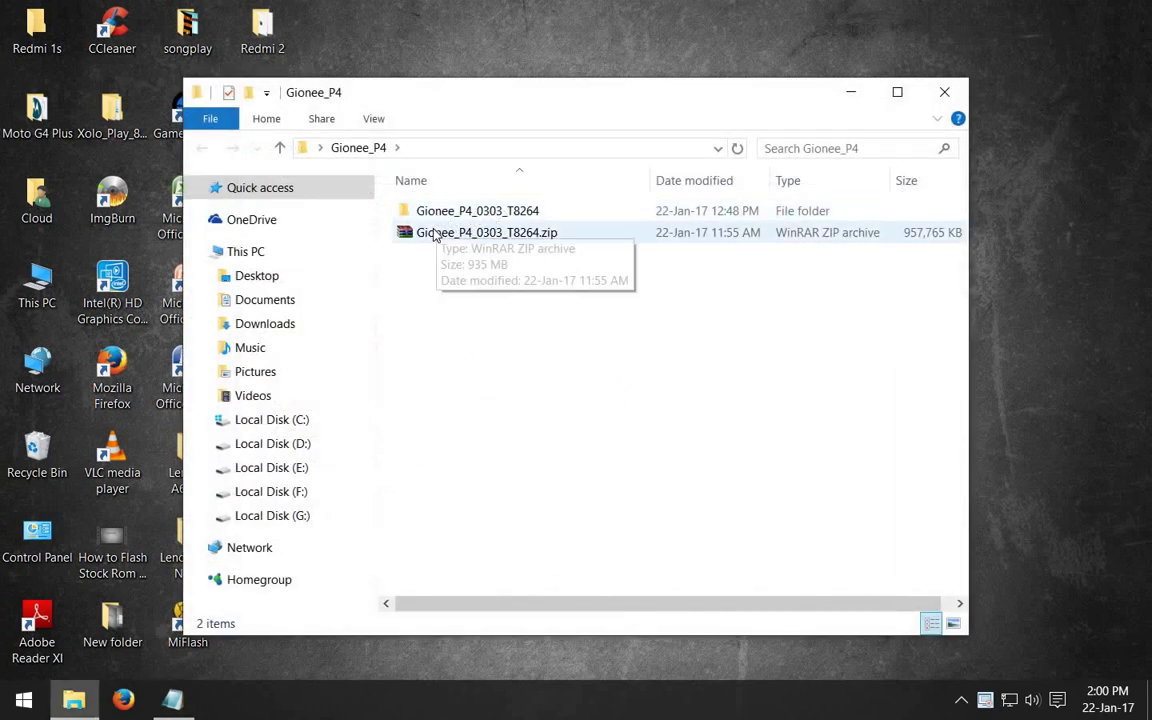
{"action": "left_click", "coordinate": [452, 232]}
{"action": "double_click", "coordinate": [452, 212]}
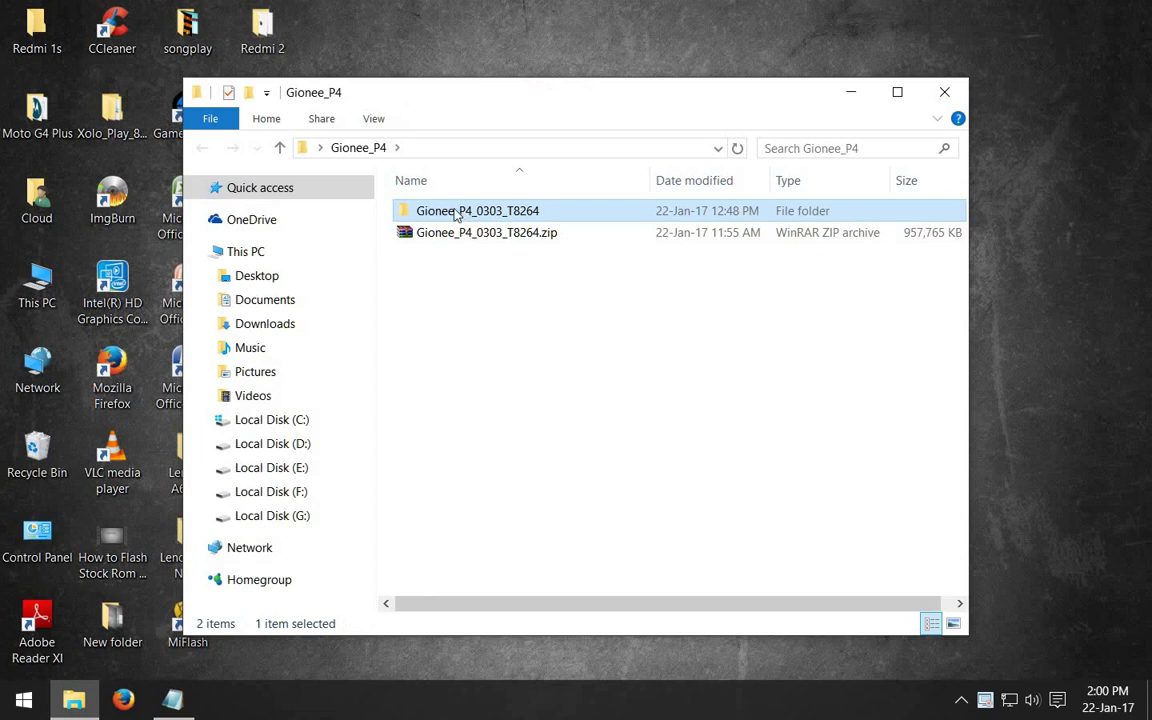
{"action": "left_click_drag", "start_coordinate": [404, 208], "coordinate": [493, 429]}
{"action": "left_click", "coordinate": [495, 431]}
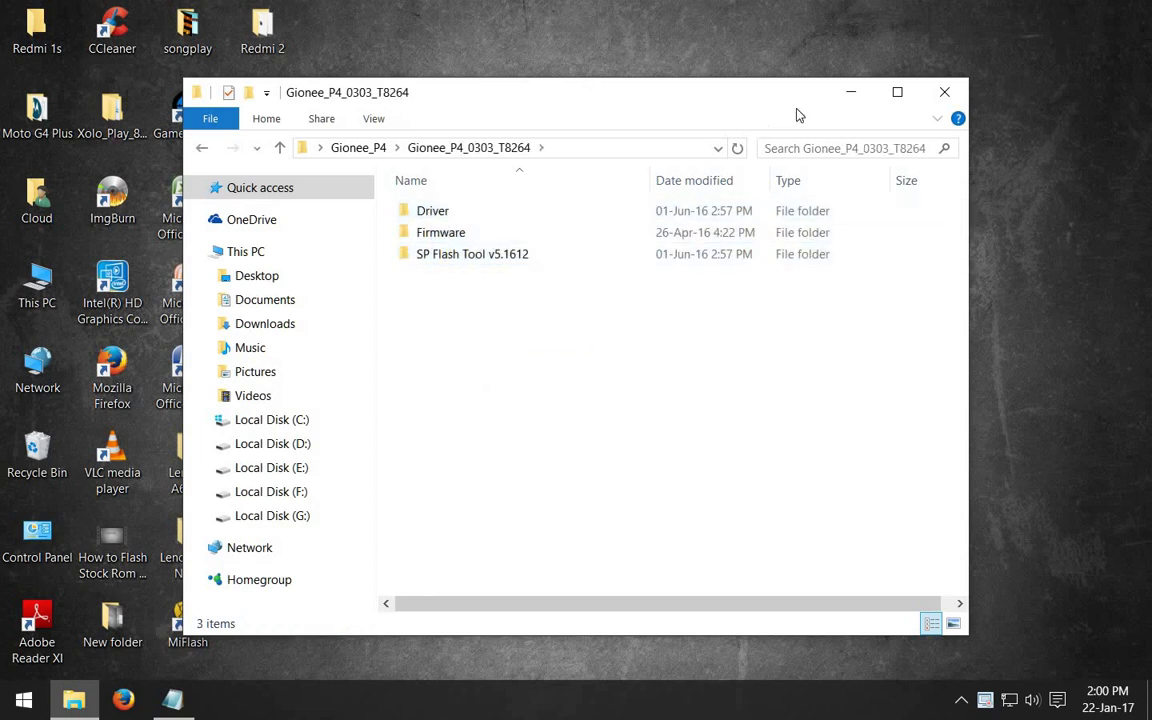
{"action": "left_click", "coordinate": [850, 92]}
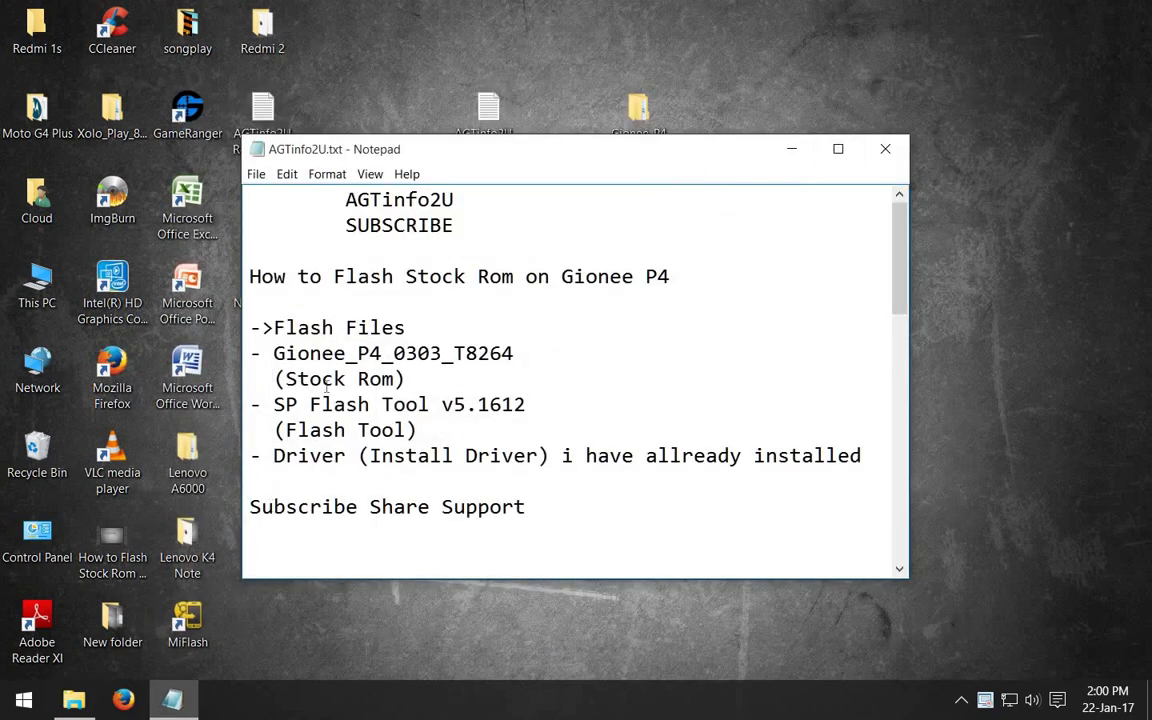
Step: Highlight the "(Install Driver)" note, the "Subscribe Share Support" line and the "Open Flash tool" instruction in the notes
{"action": "left_click_drag", "start_coordinate": [327, 453], "coordinate": [551, 458]}
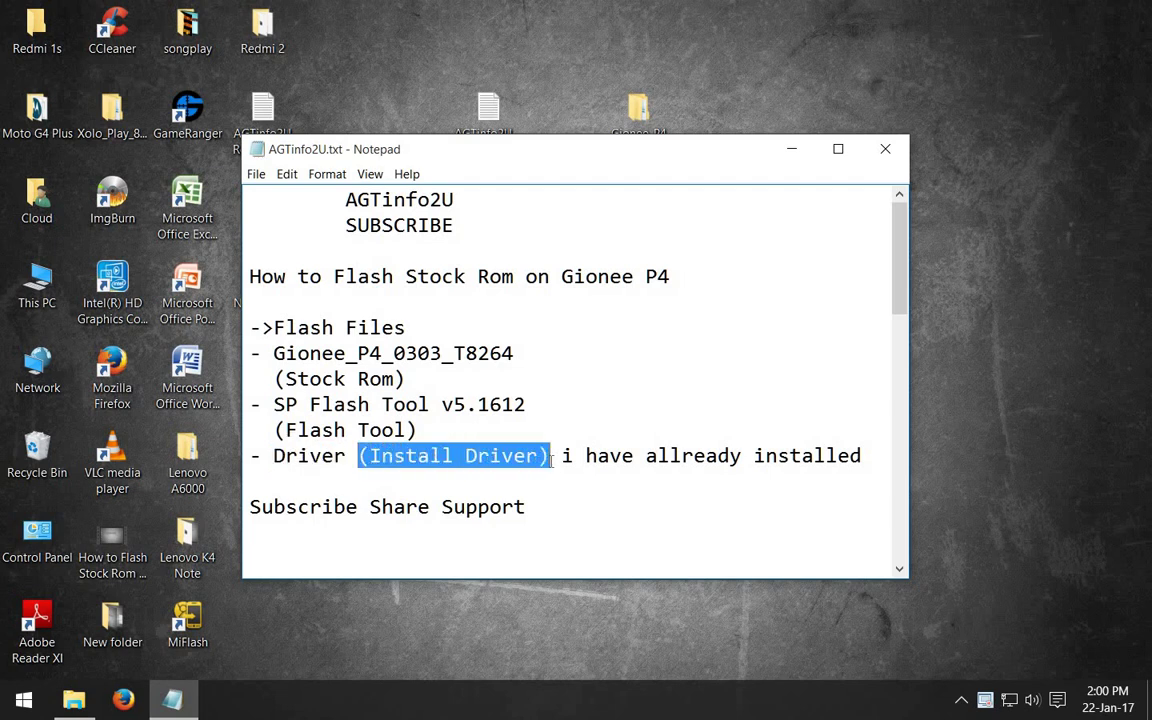
{"action": "left_click", "coordinate": [560, 515]}
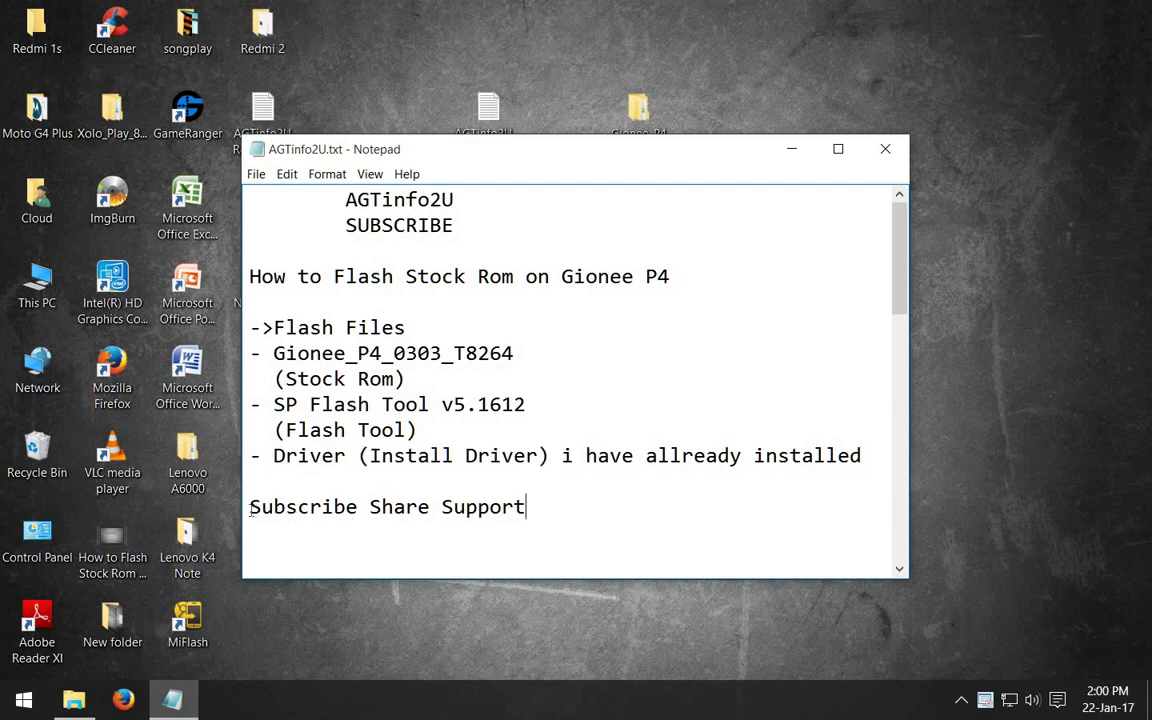
{"action": "left_click_drag", "start_coordinate": [251, 508], "coordinate": [526, 512]}
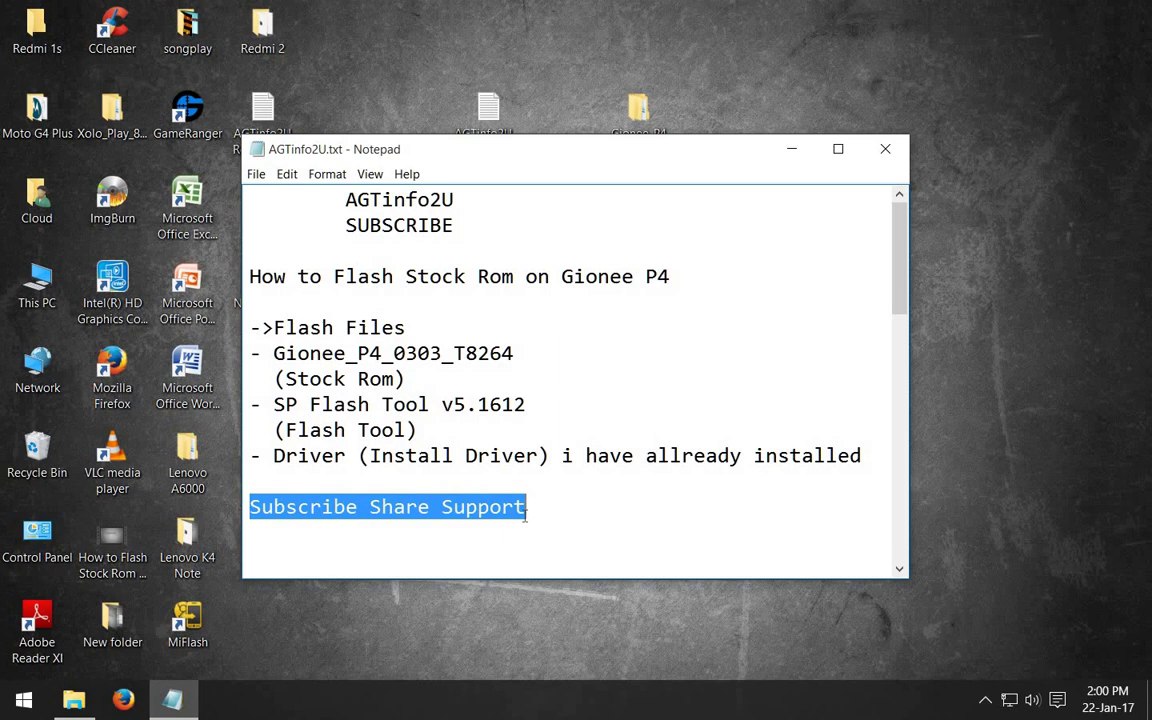
{"action": "left_click", "coordinate": [600, 507]}
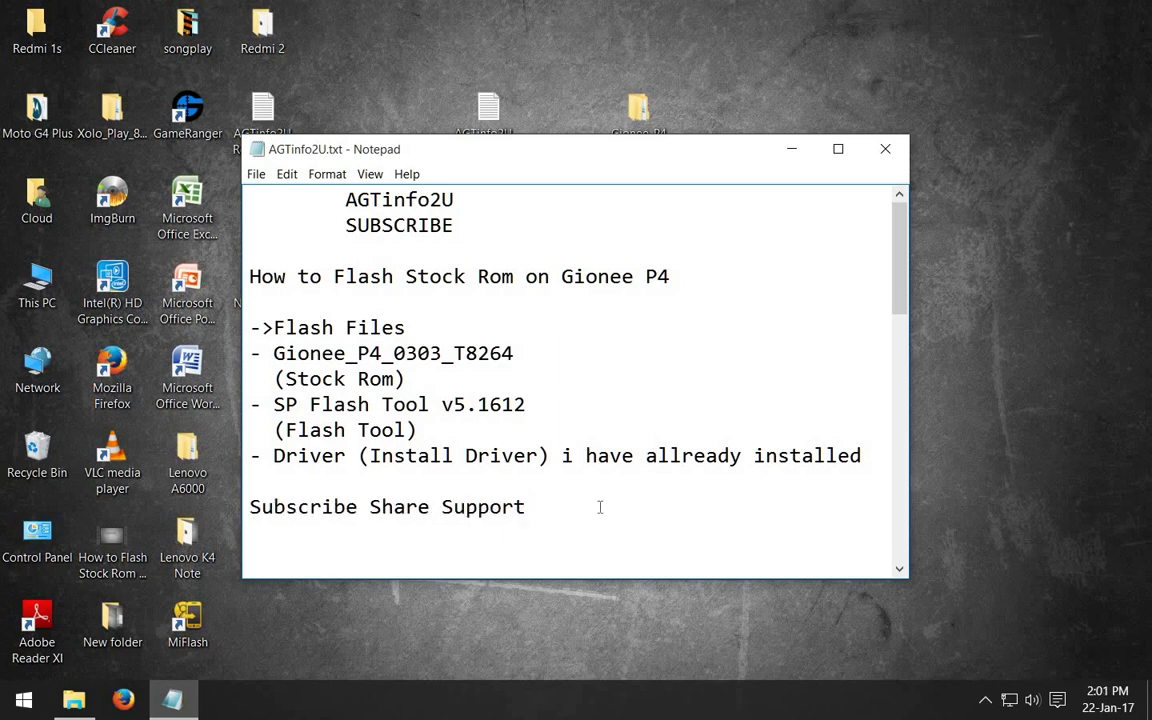
{"action": "key", "text": "Page_Down"}
{"action": "left_click_drag", "start_coordinate": [262, 225], "coordinate": [442, 225]}
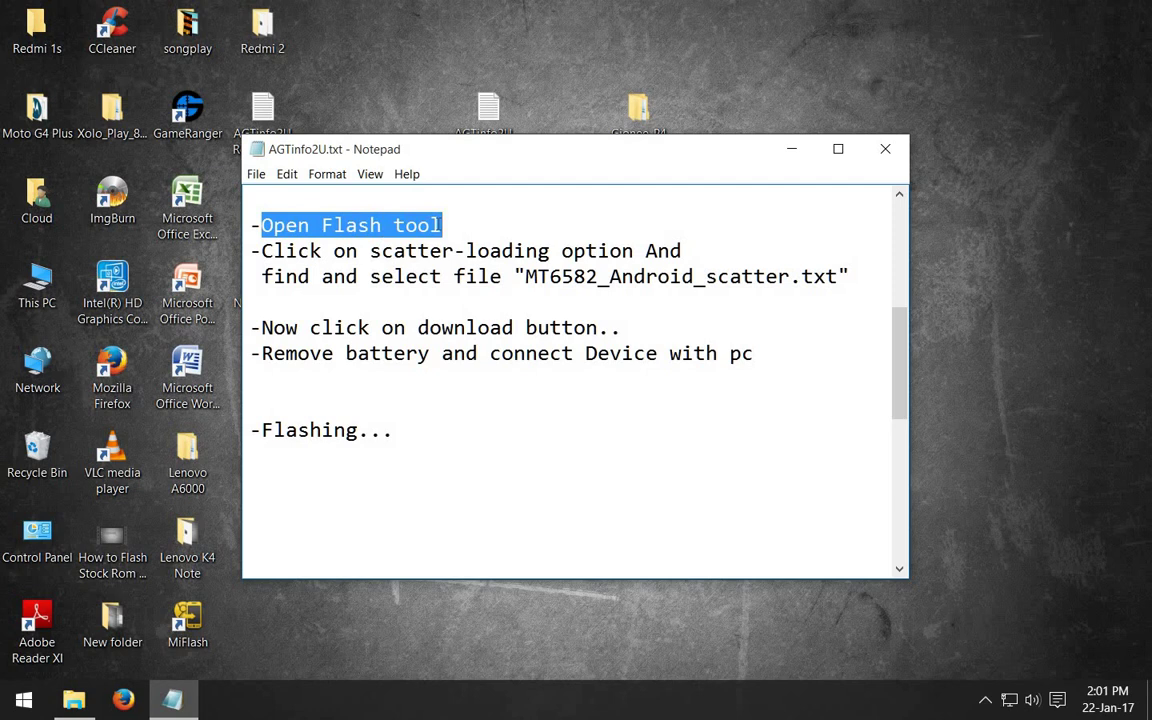
Step: Launch flash_tool.exe from the SP Flash Tool v5.1612 folder inside Gionee_P4_0303_T8264 and move its window higher on the desktop
{"action": "left_click_drag", "start_coordinate": [496, 154], "coordinate": [556, 149]}
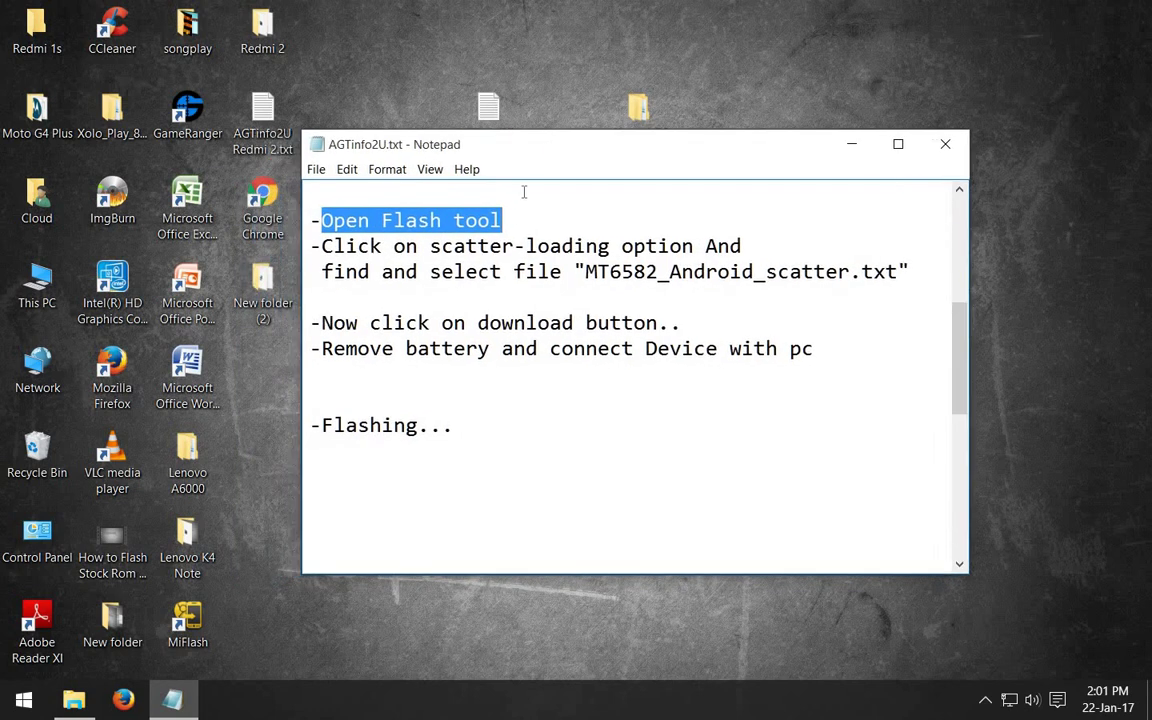
{"action": "left_click_drag", "start_coordinate": [645, 154], "coordinate": [620, 232]}
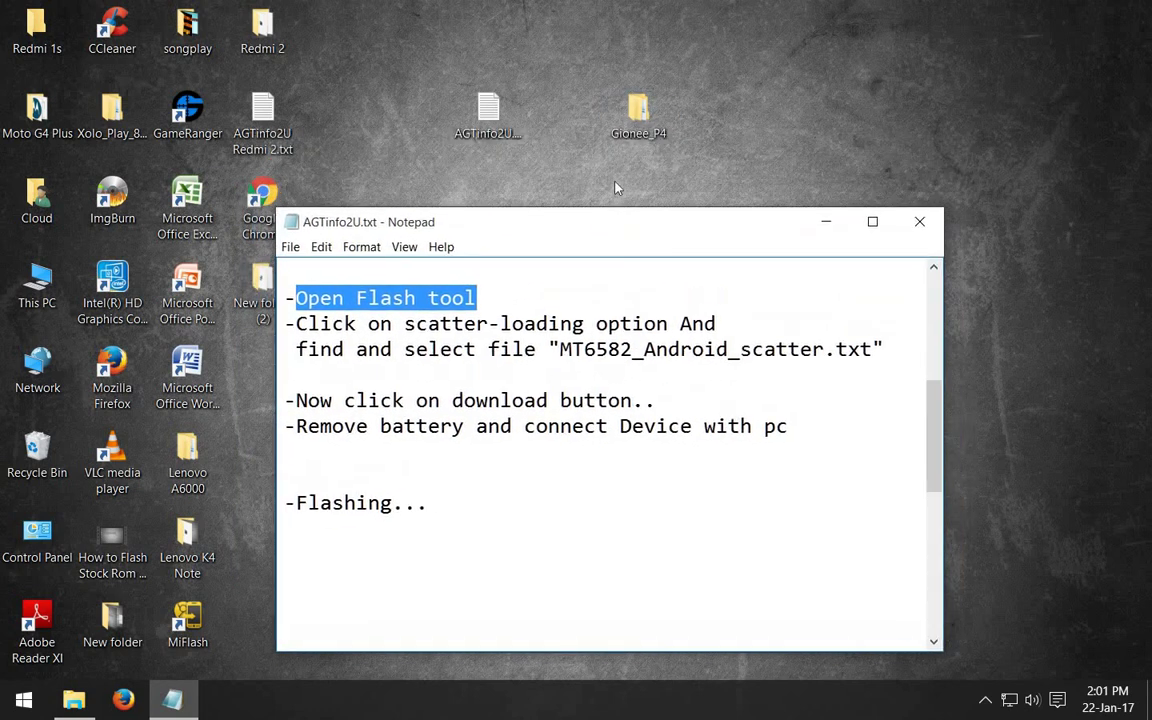
{"action": "double_click", "coordinate": [634, 110]}
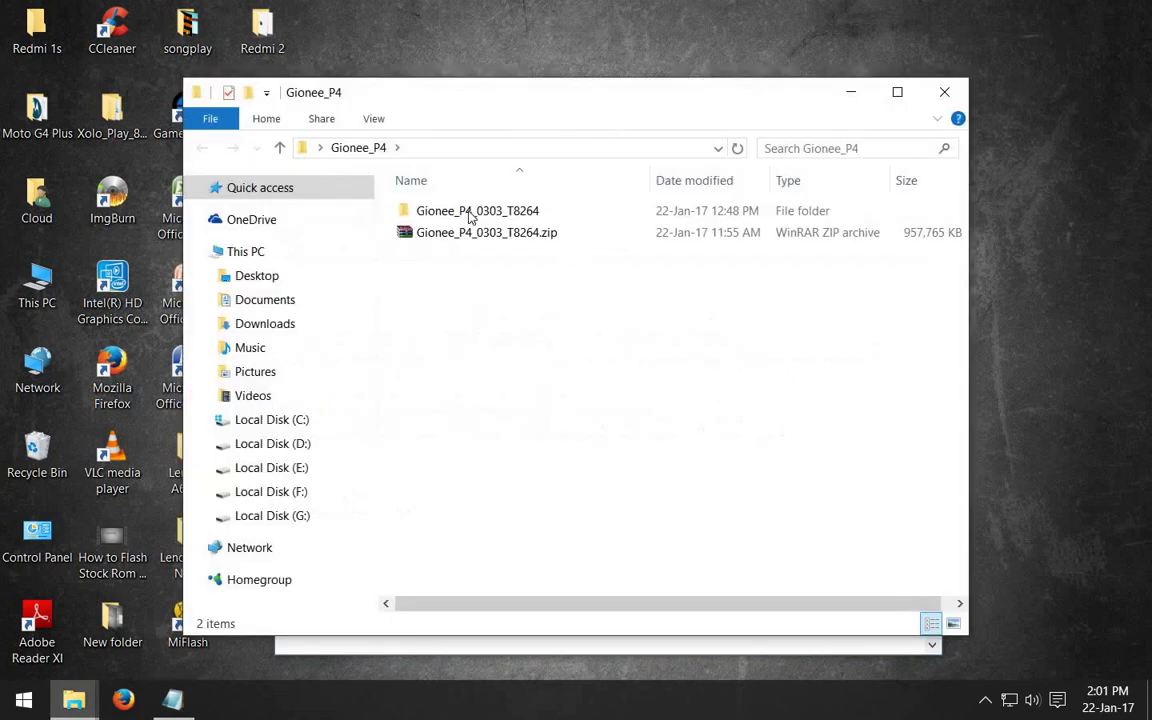
{"action": "double_click", "coordinate": [470, 214]}
{"action": "double_click", "coordinate": [460, 254]}
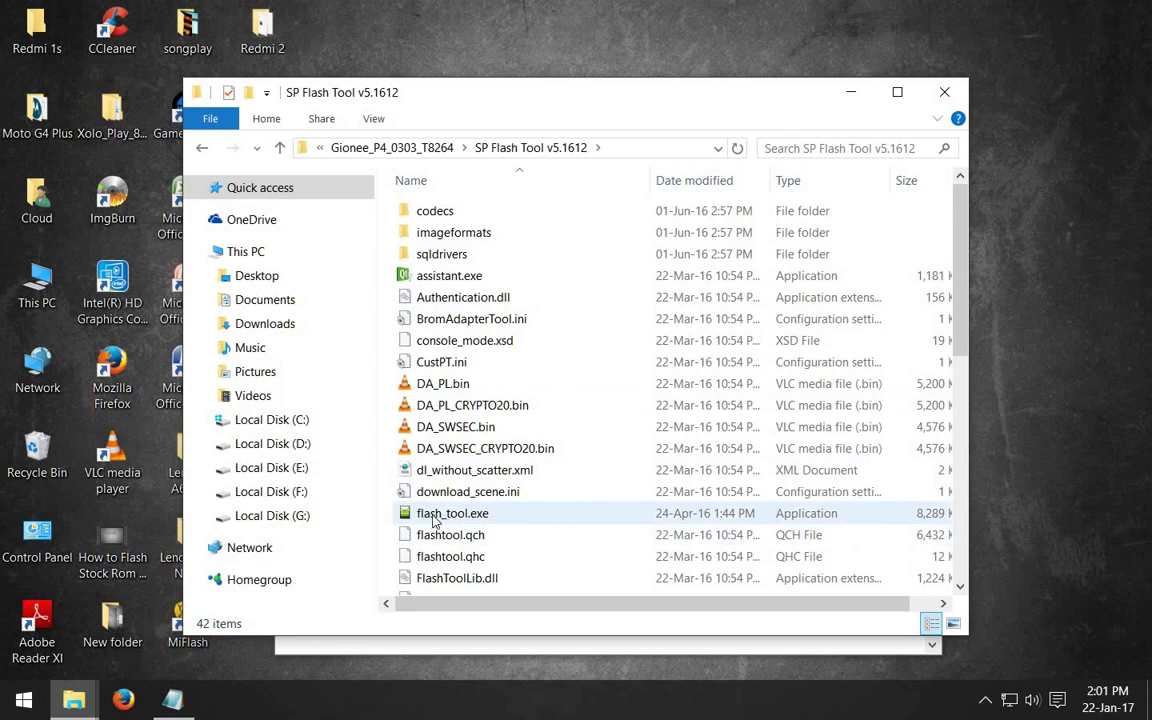
{"action": "left_click", "coordinate": [433, 519]}
{"action": "double_click", "coordinate": [430, 516]}
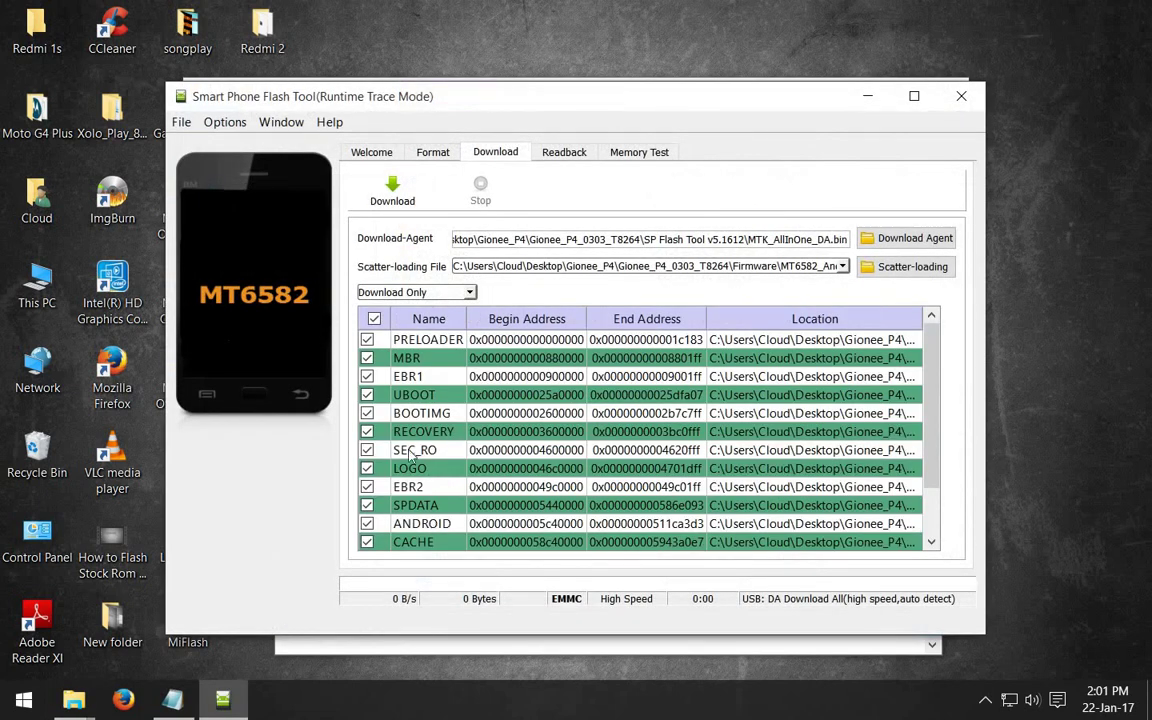
{"action": "left_click_drag", "start_coordinate": [452, 98], "coordinate": [547, 20]}
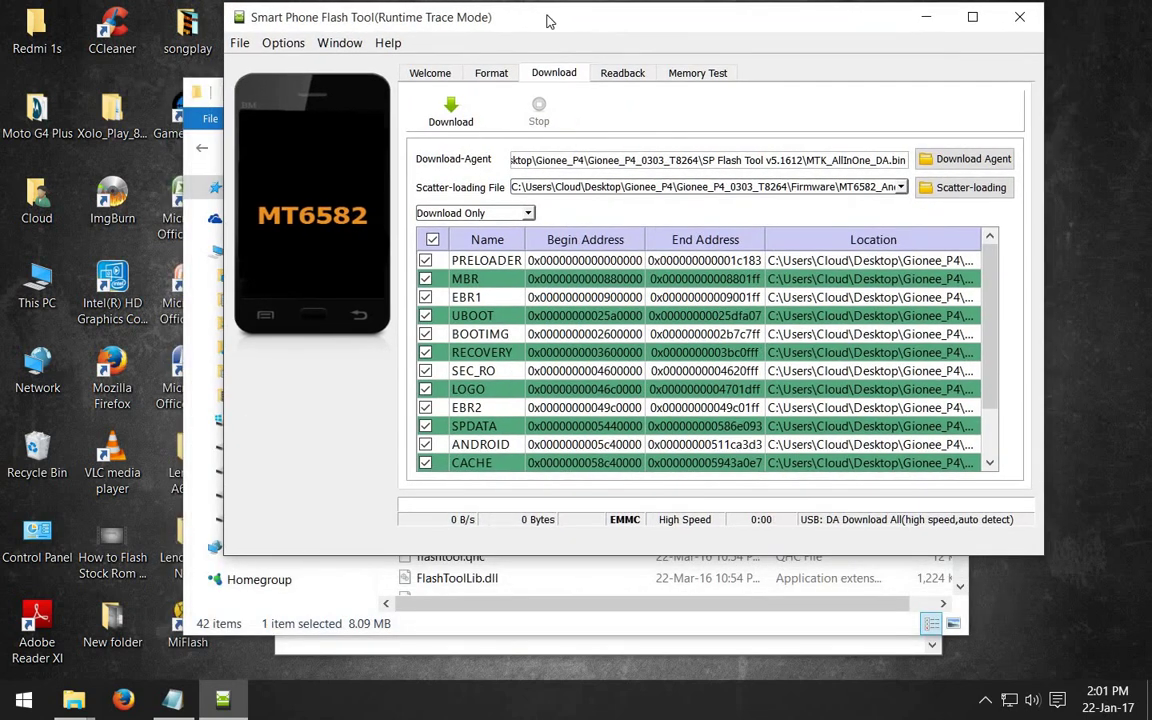
Step: Return to the AGTinfo2U.txt notes and highlight the instructions for scatter-loading and selecting "MT6582_Android_scatter.txt"
{"action": "left_click", "coordinate": [172, 700]}
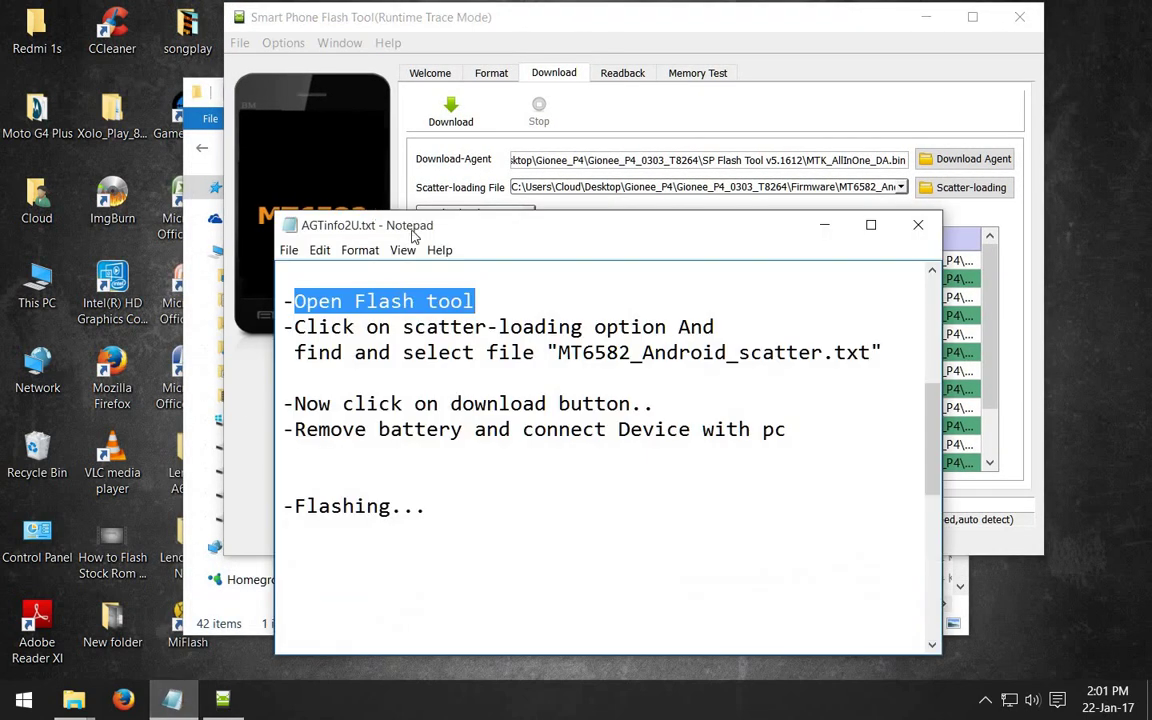
{"action": "left_click_drag", "start_coordinate": [461, 232], "coordinate": [428, 232]}
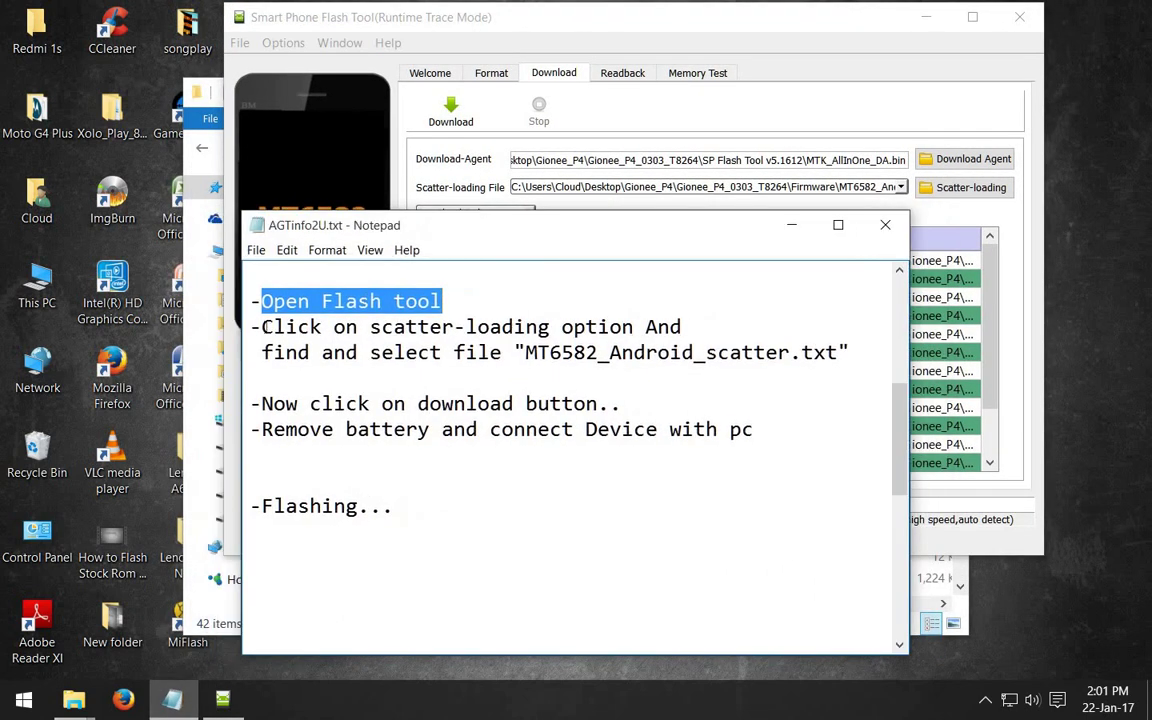
{"action": "left_click_drag", "start_coordinate": [262, 327], "coordinate": [682, 316]}
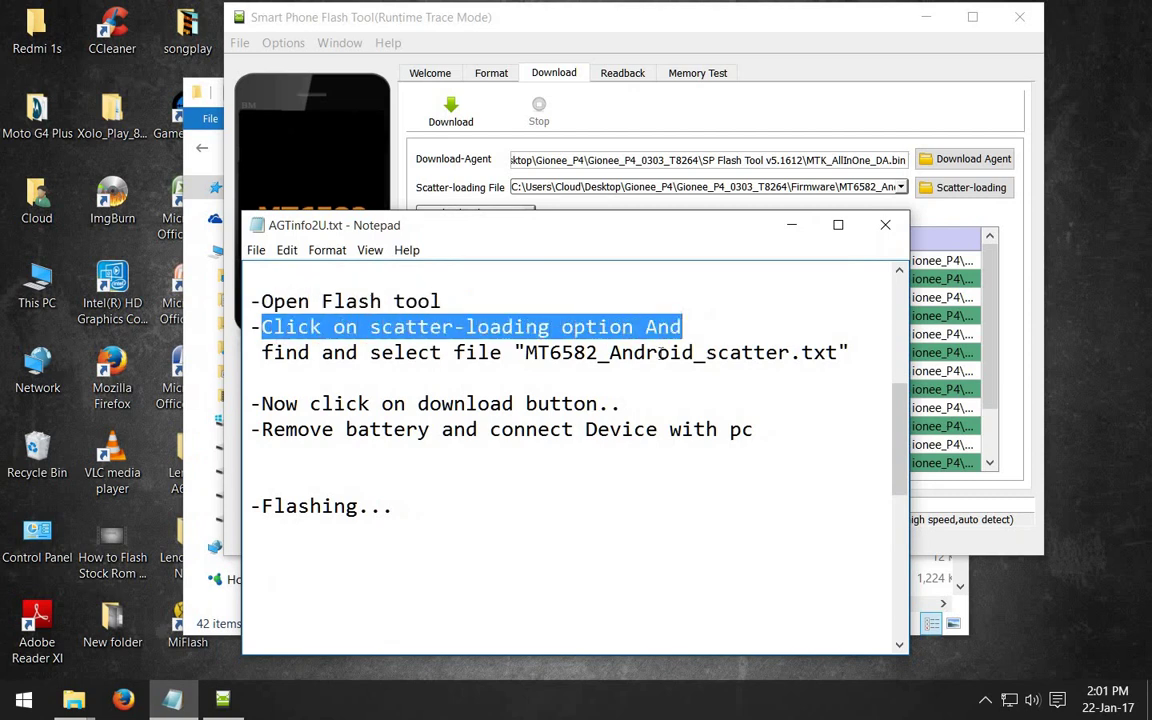
{"action": "left_click_drag", "start_coordinate": [262, 352], "coordinate": [850, 352]}
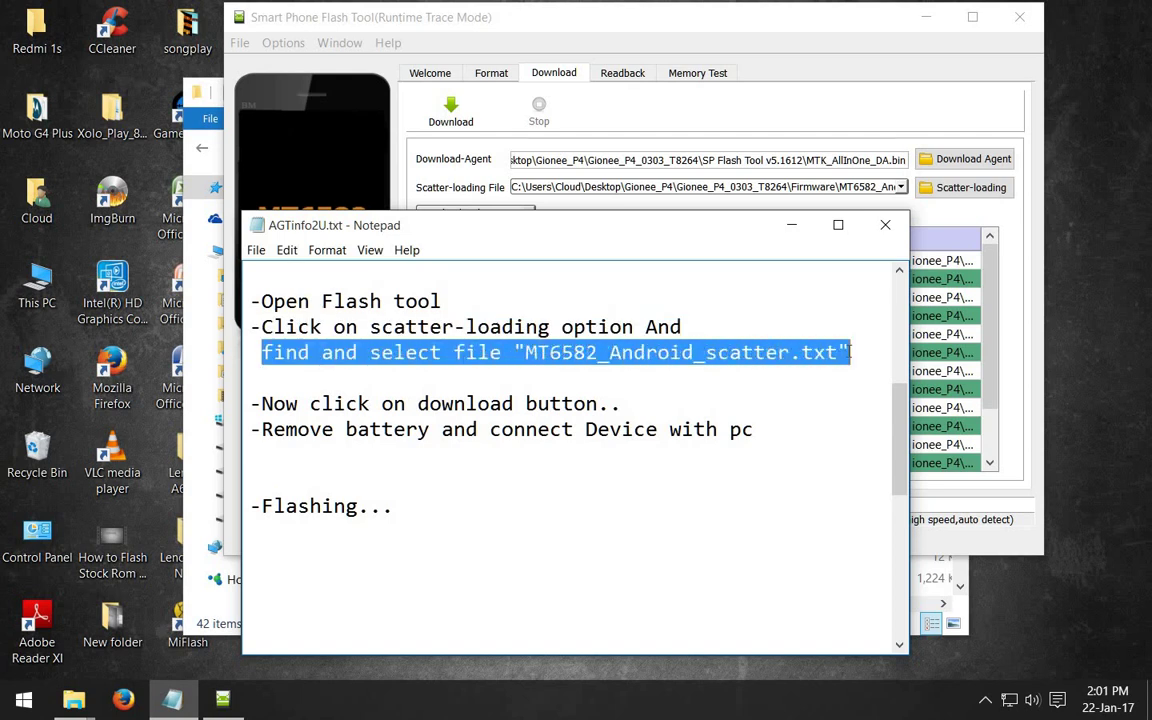
Step: In Smart Phone Flash Tool, load MTK_AllInOne_DA.bin as the download agent
{"action": "left_click", "coordinate": [573, 25]}
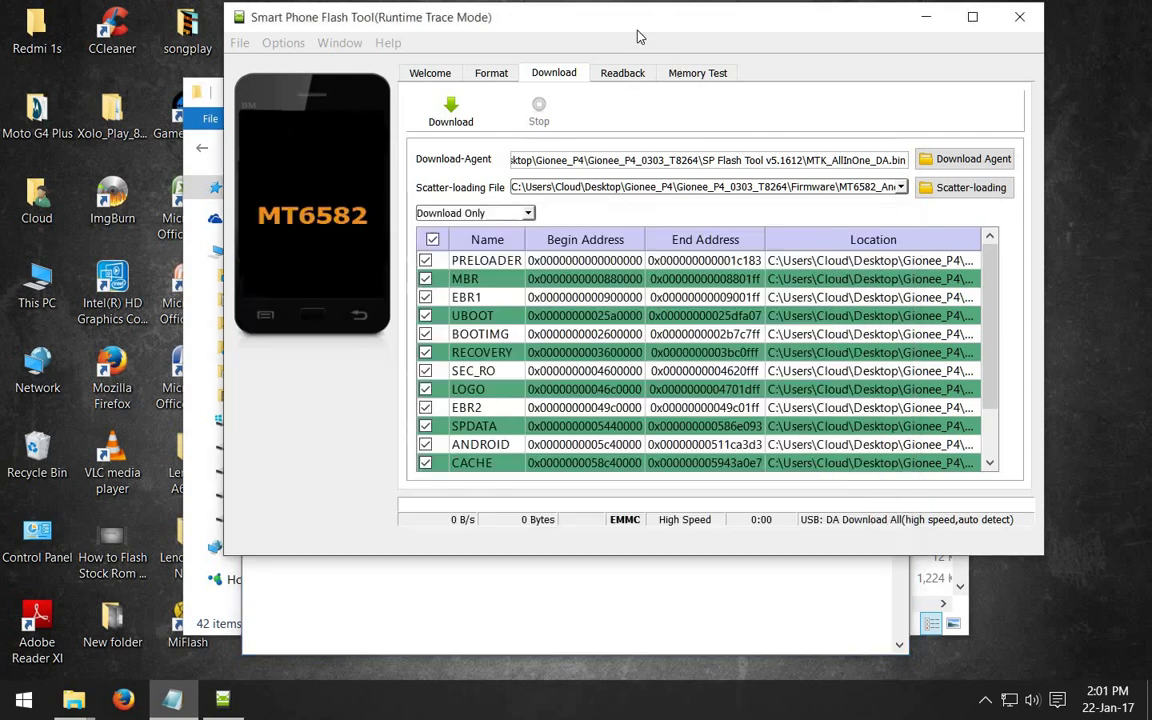
{"action": "left_click", "coordinate": [965, 159]}
{"action": "left_click", "coordinate": [485, 325]}
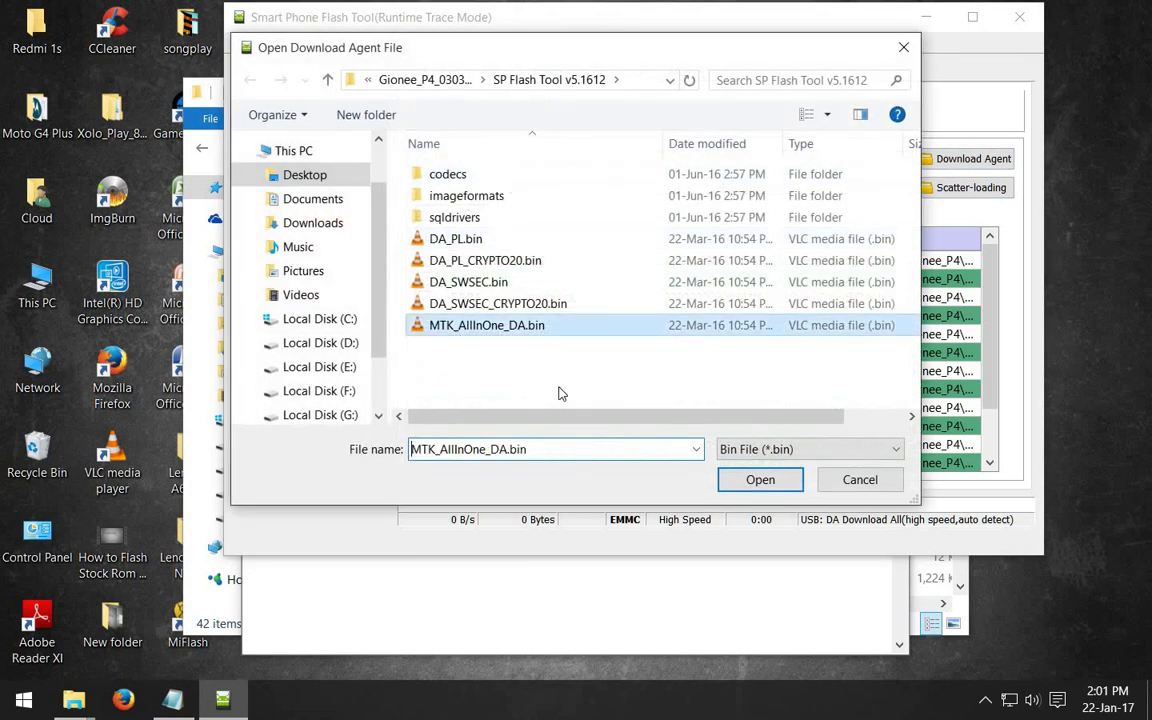
{"action": "left_click", "coordinate": [760, 479]}
Step: Load MT6582_Android_scatter.txt from the desktop's Gionee_P4 > Gionee_P4_0303_T8264 > Firmware folder as the scatter-loading file
{"action": "left_click", "coordinate": [945, 190]}
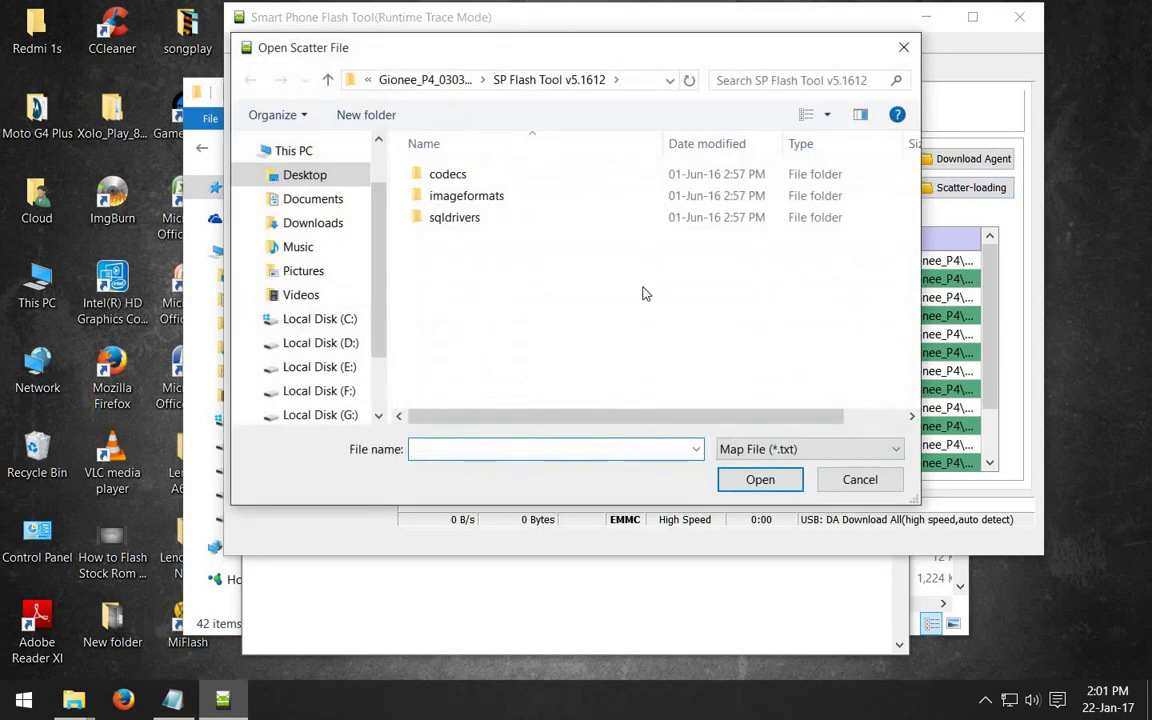
{"action": "left_click", "coordinate": [305, 175]}
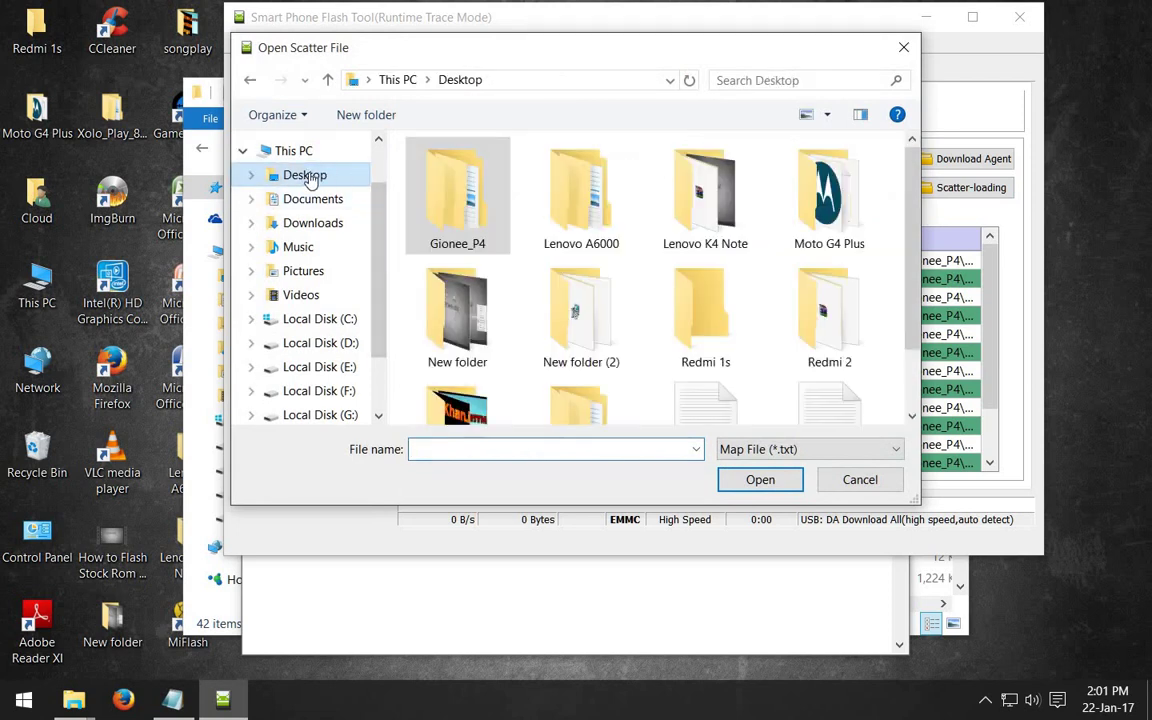
{"action": "double_click", "coordinate": [445, 200]}
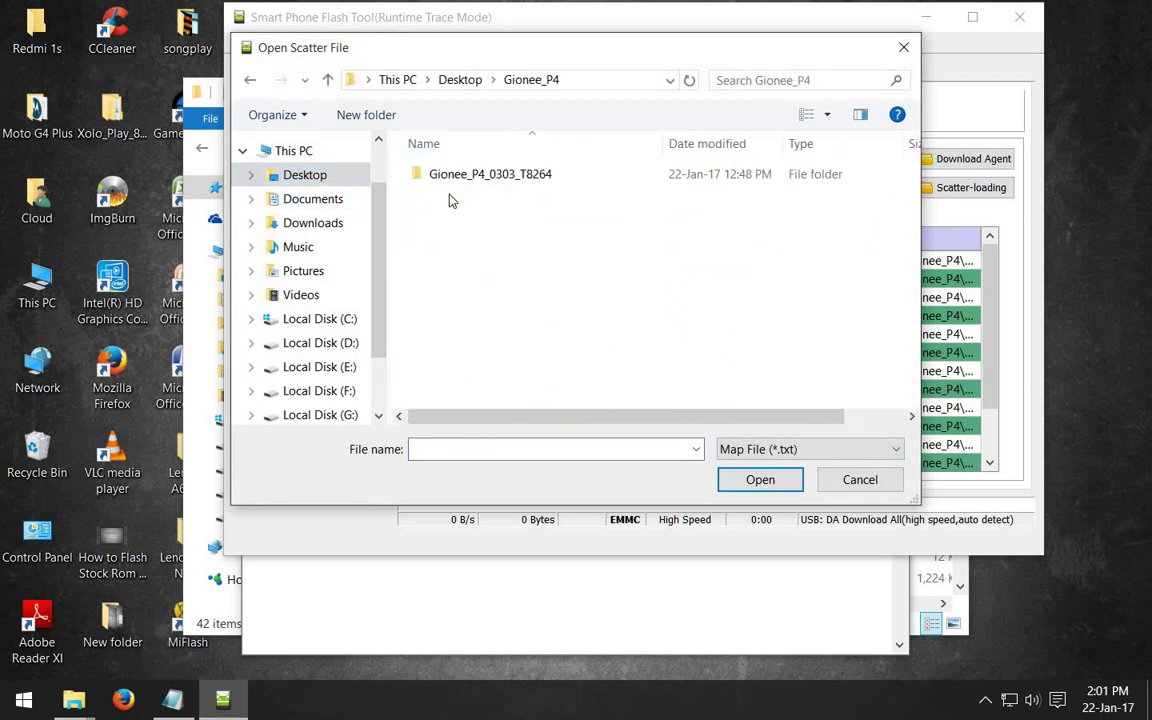
{"action": "left_click", "coordinate": [453, 180]}
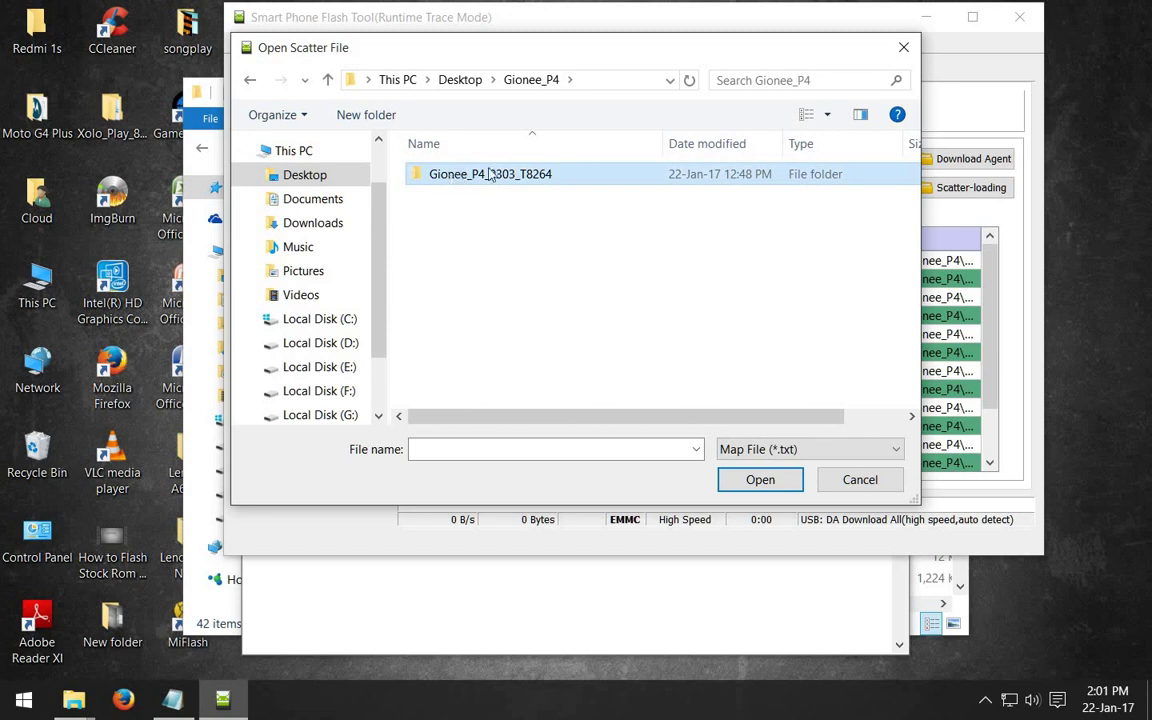
{"action": "double_click", "coordinate": [445, 174]}
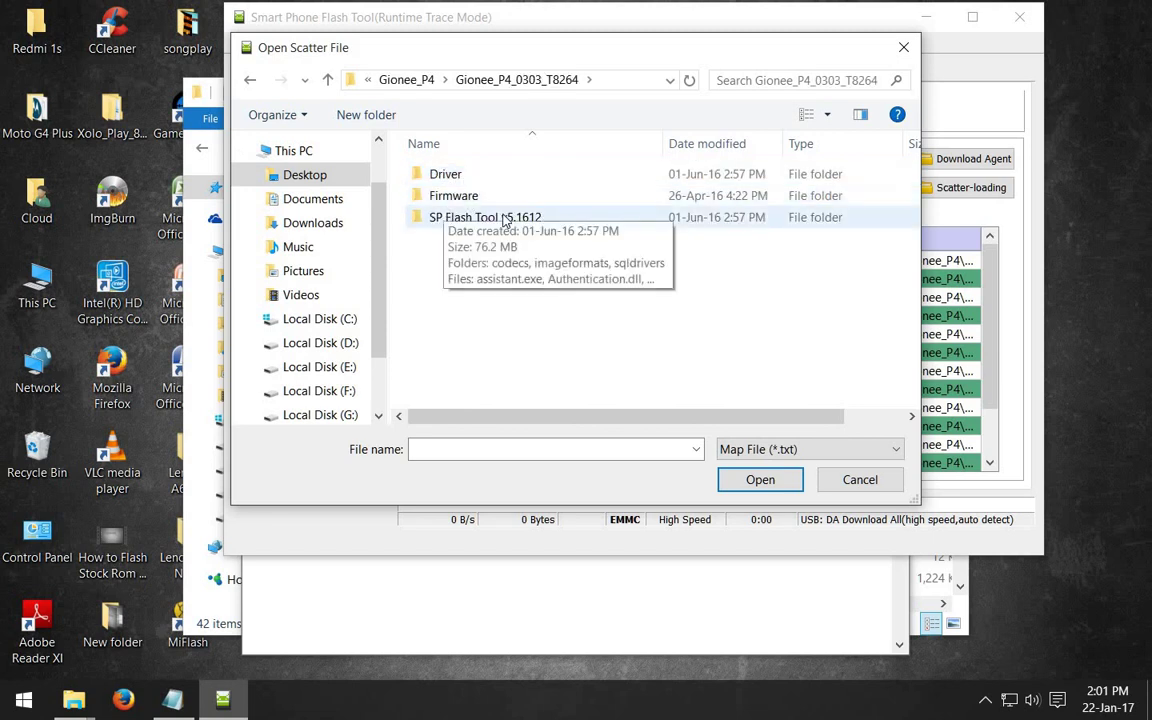
{"action": "left_click", "coordinate": [418, 199]}
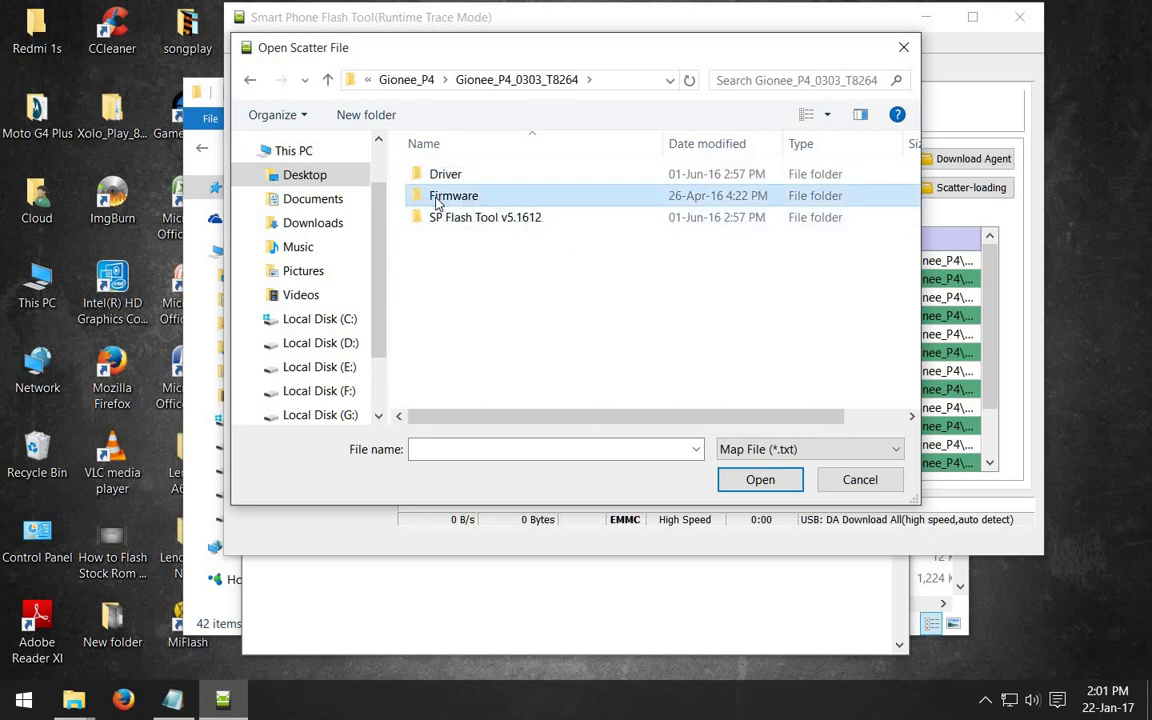
{"action": "double_click", "coordinate": [437, 200]}
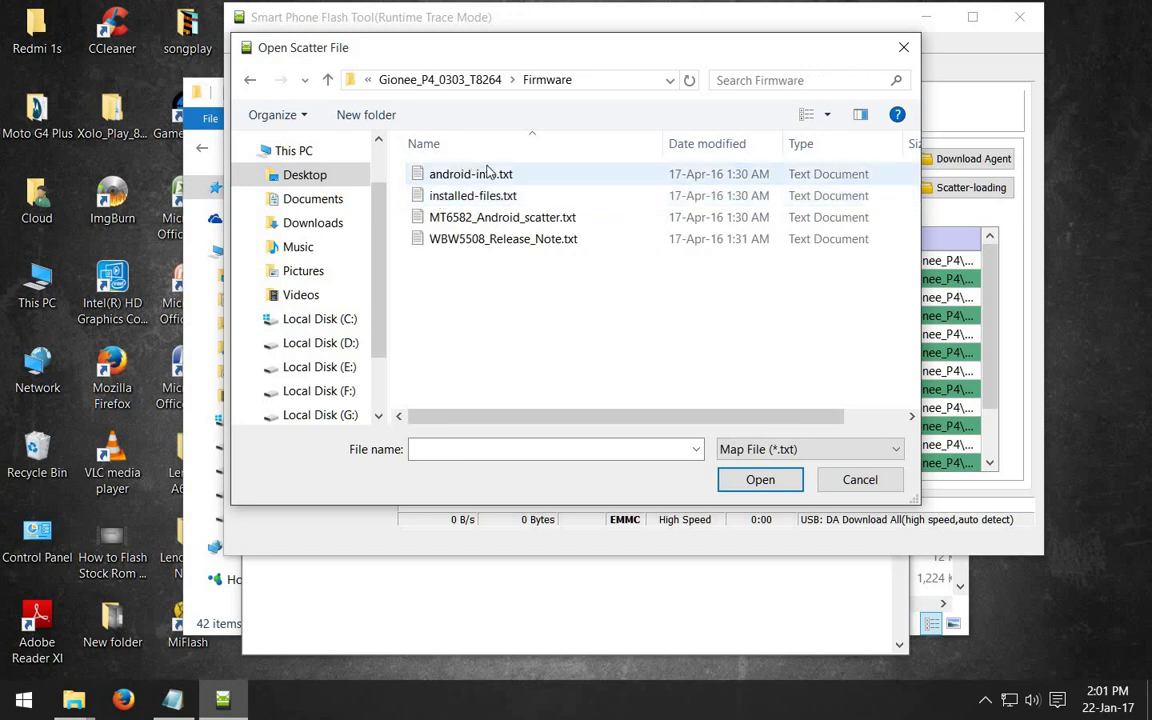
{"action": "left_click", "coordinate": [483, 218]}
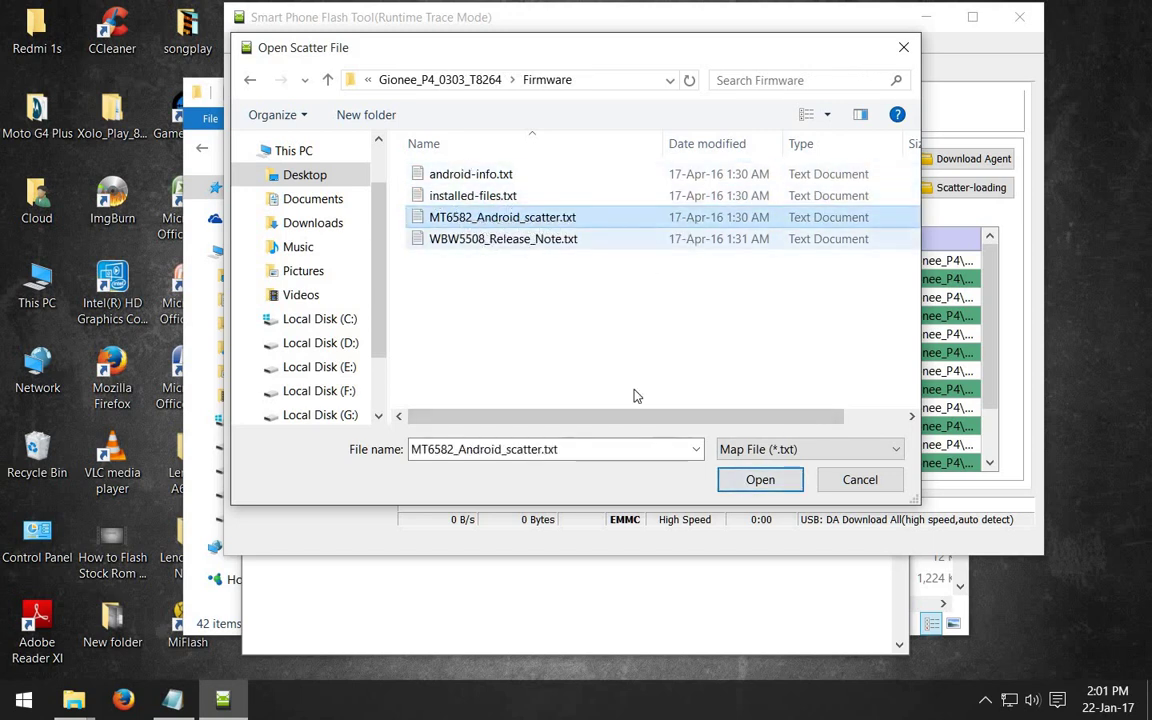
{"action": "left_click", "coordinate": [752, 481]}
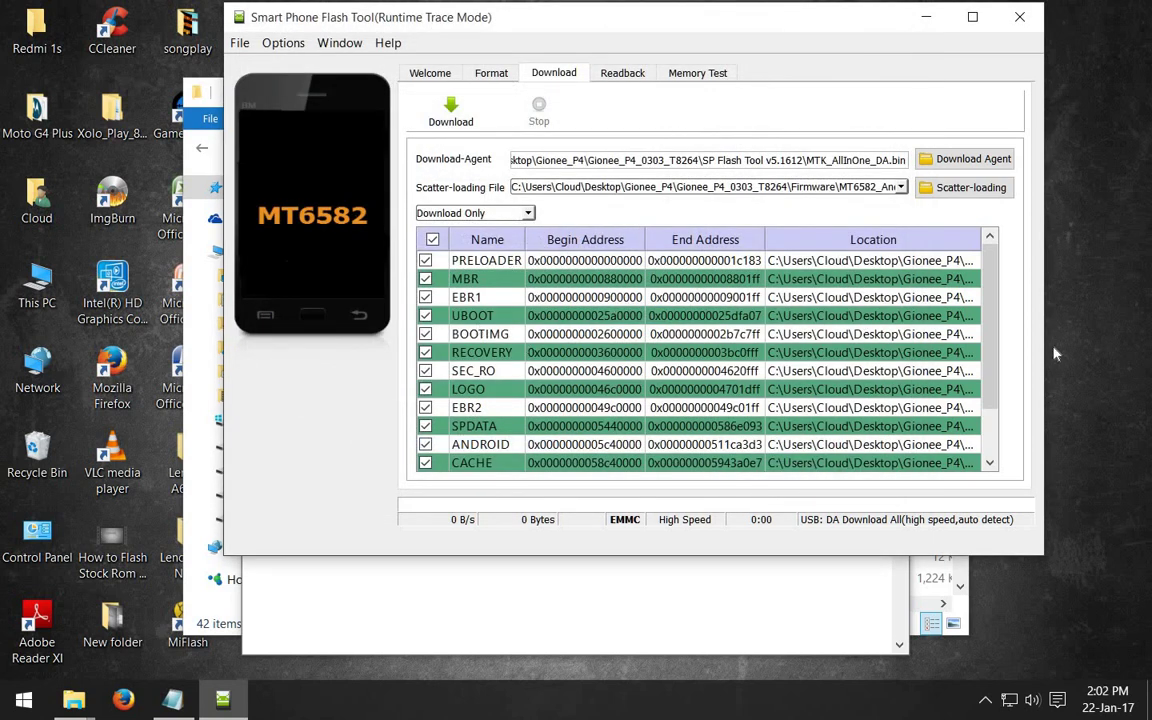
Step: Look over the loaded partition list and highlight the scatter file name in the AGTinfo2U.txt notes
{"action": "scroll", "coordinate": [995, 401], "scroll_direction": "down", "scroll_amount": 2}
{"action": "scroll", "coordinate": [995, 333], "scroll_direction": "up", "scroll_amount": 2}
{"action": "left_click", "coordinate": [172, 699]}
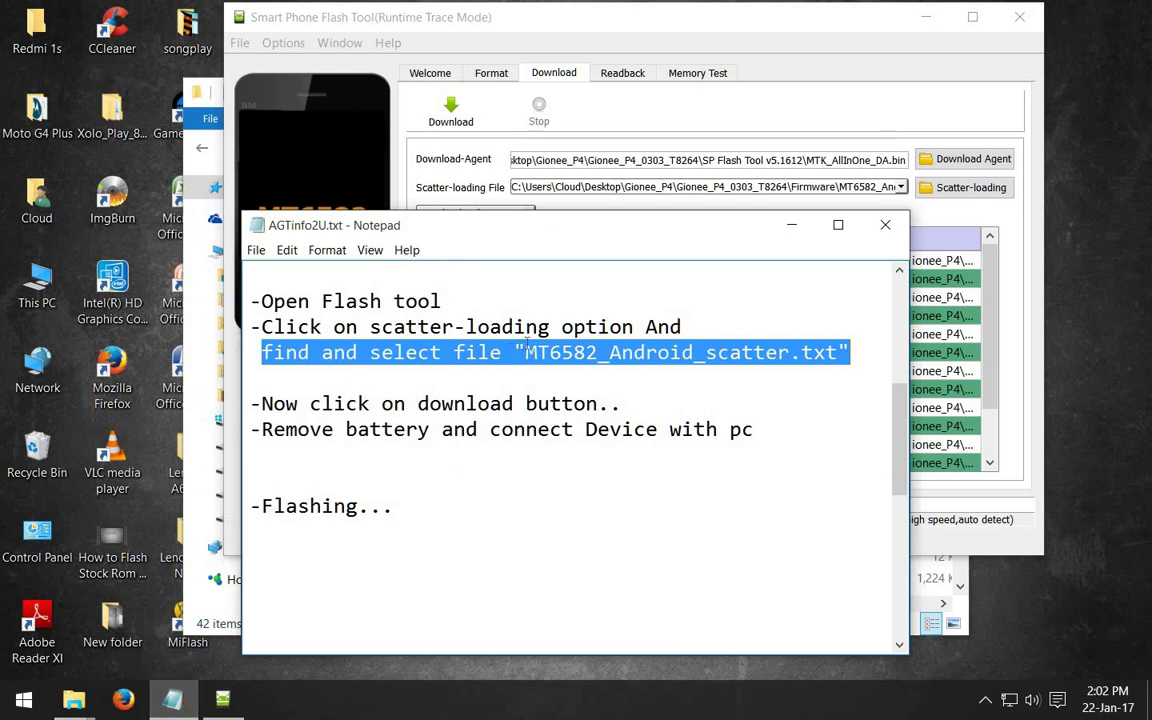
{"action": "left_click_drag", "start_coordinate": [514, 352], "coordinate": [850, 352]}
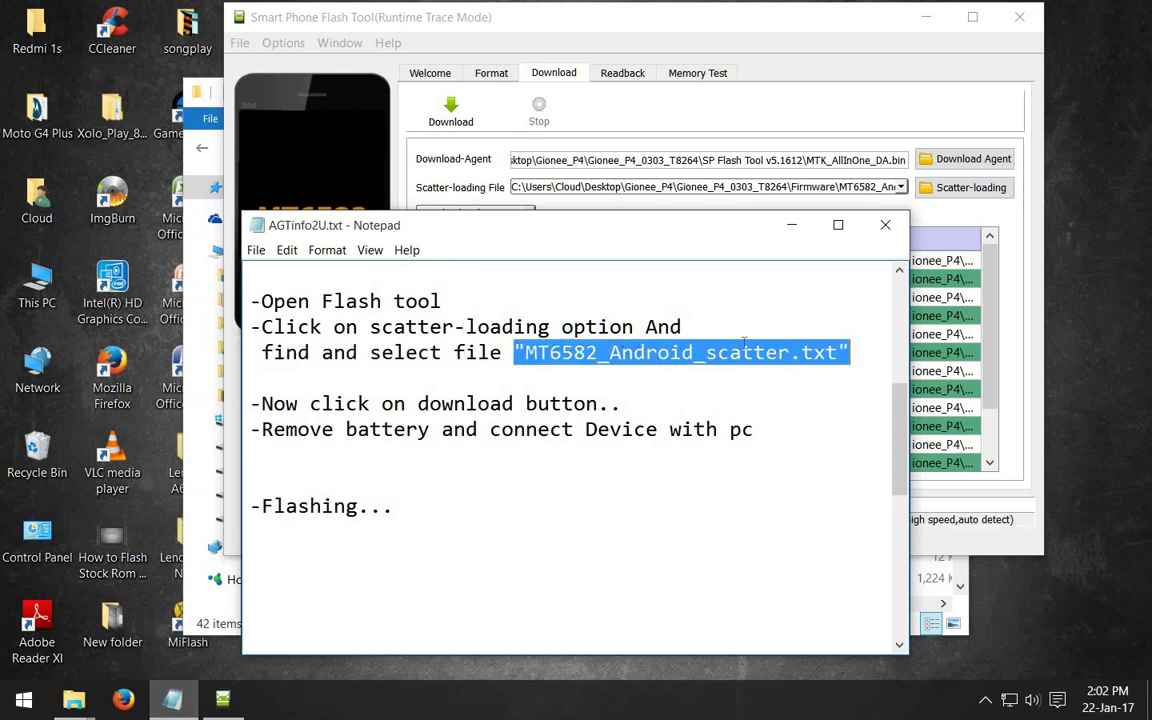
Step: Highlight the download instruction in the AGTinfo2U.txt notes and start the firmware download in Smart Phone Flash Tool in Download Only mode
{"action": "left_click", "coordinate": [720, 388]}
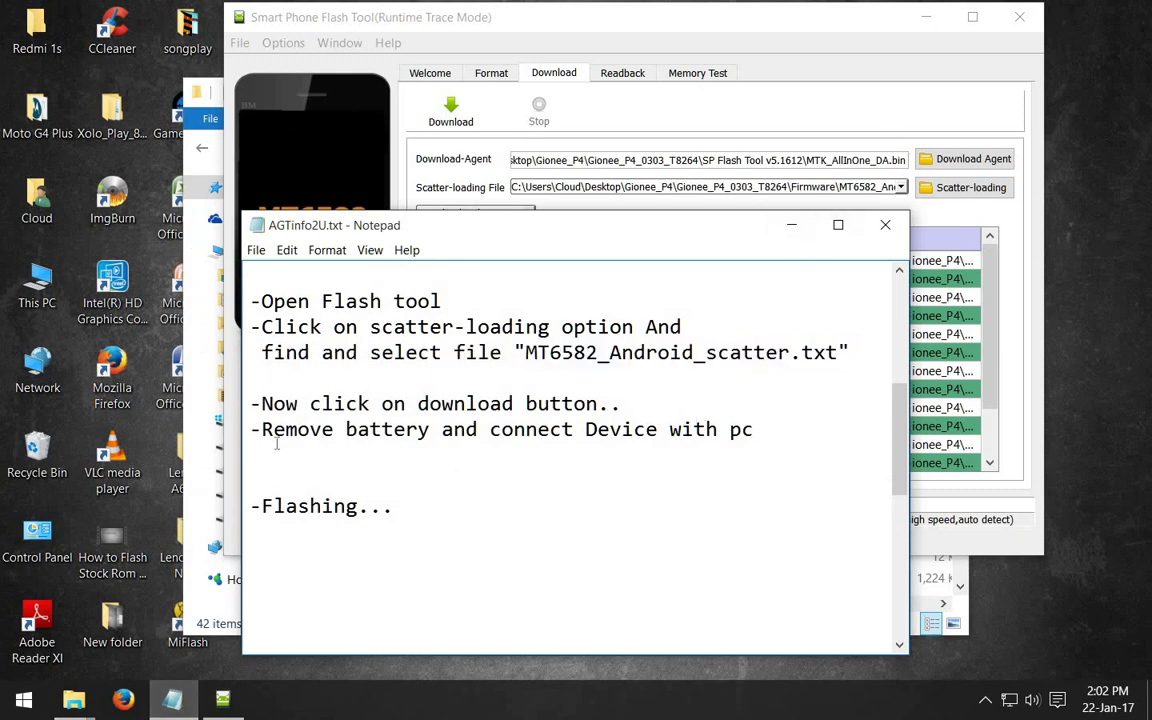
{"action": "left_click_drag", "start_coordinate": [262, 404], "coordinate": [617, 403]}
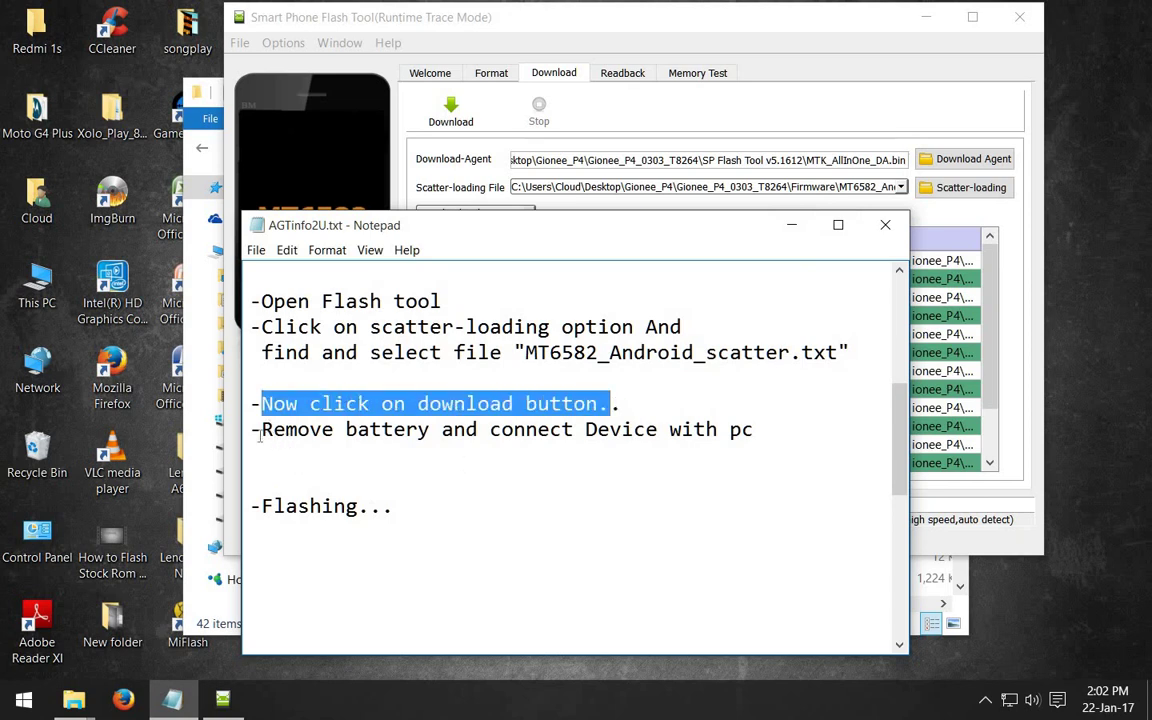
{"action": "left_click", "coordinate": [845, 35]}
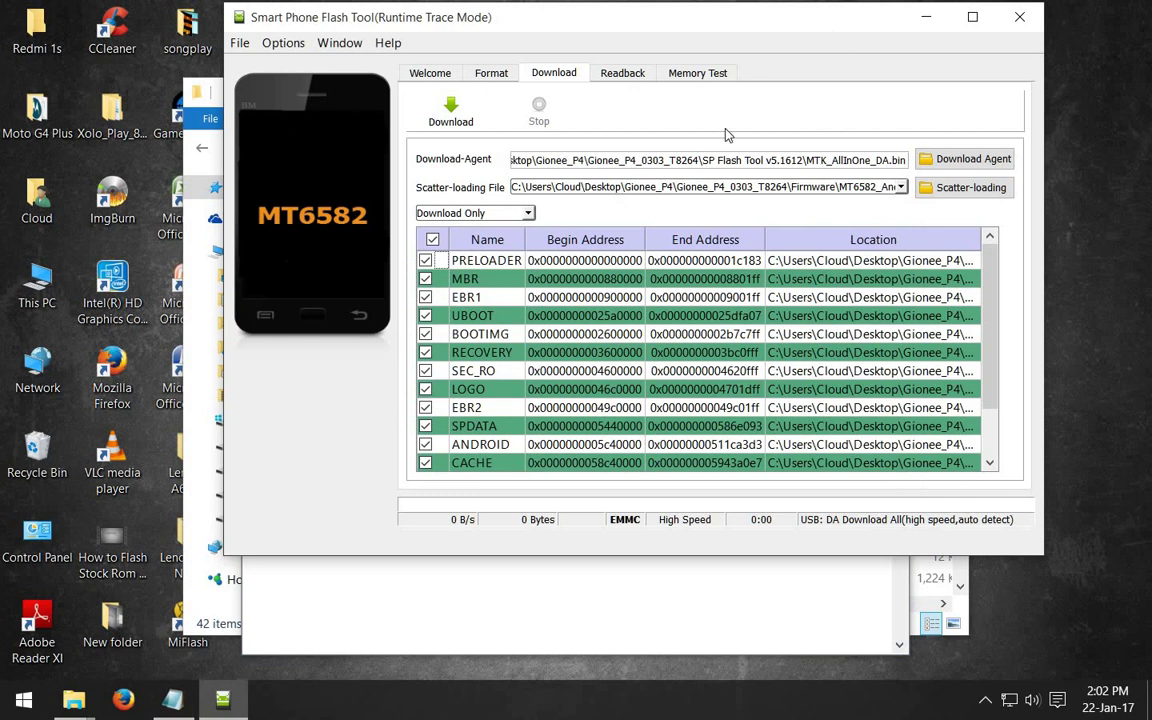
{"action": "left_click", "coordinate": [446, 114]}
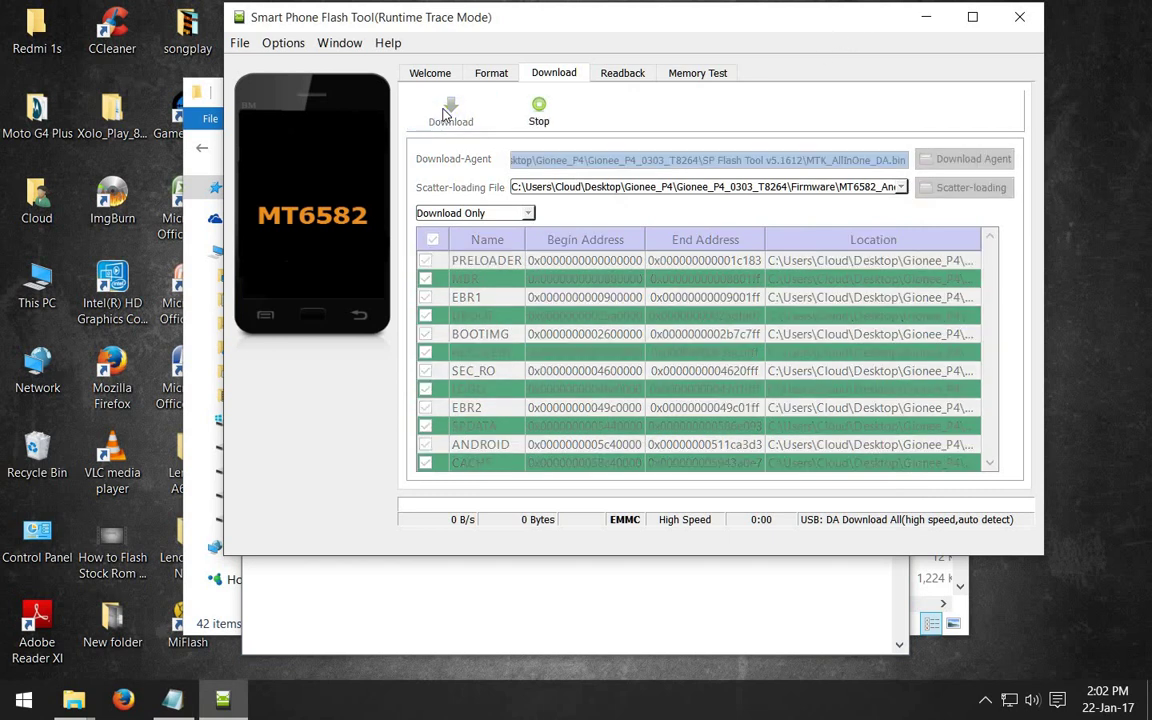
Step: Highlight "Remove battery and connect Device with pc" in the AGTinfo2U.txt notes, check the download in Smart Phone Flash Tool, and highlight the "Flashing..." note
{"action": "left_click", "coordinate": [370, 612]}
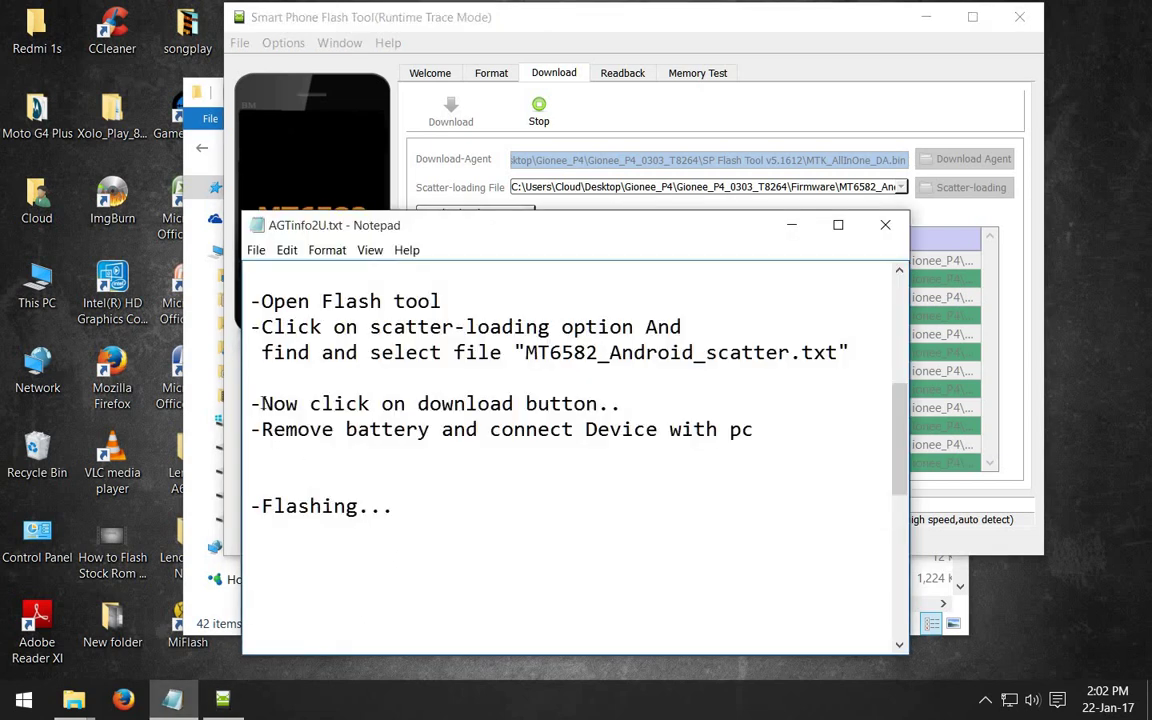
{"action": "left_click_drag", "start_coordinate": [262, 429], "coordinate": [755, 429]}
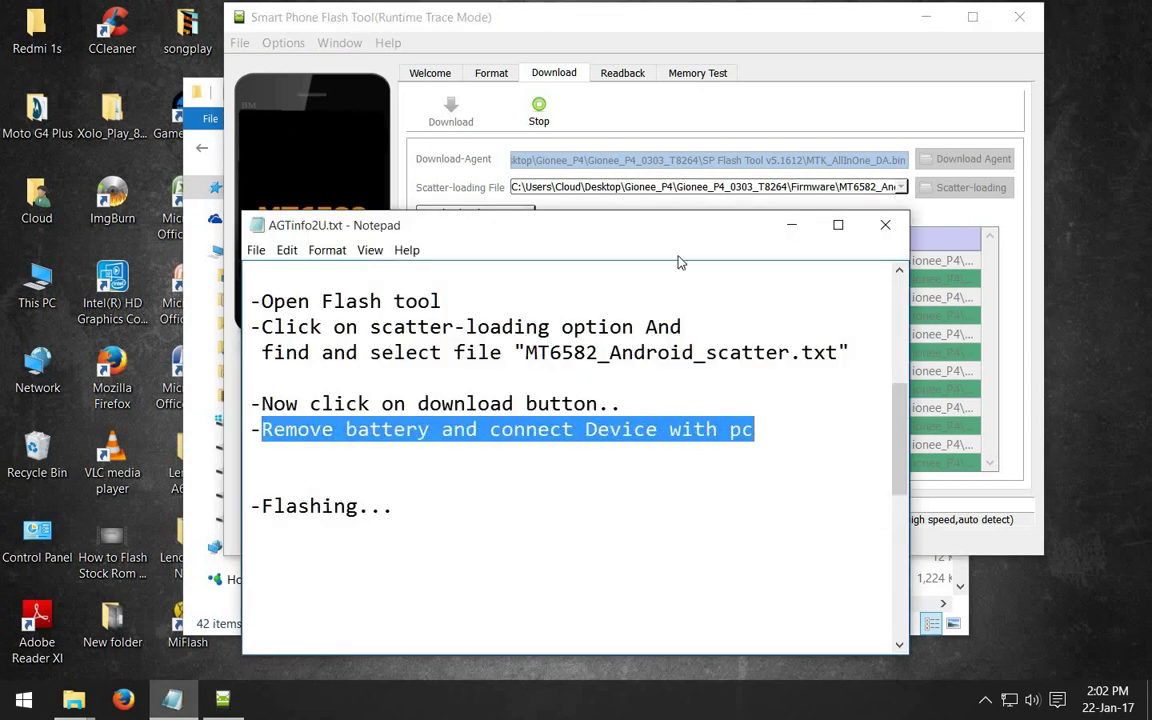
{"action": "left_click", "coordinate": [656, 25]}
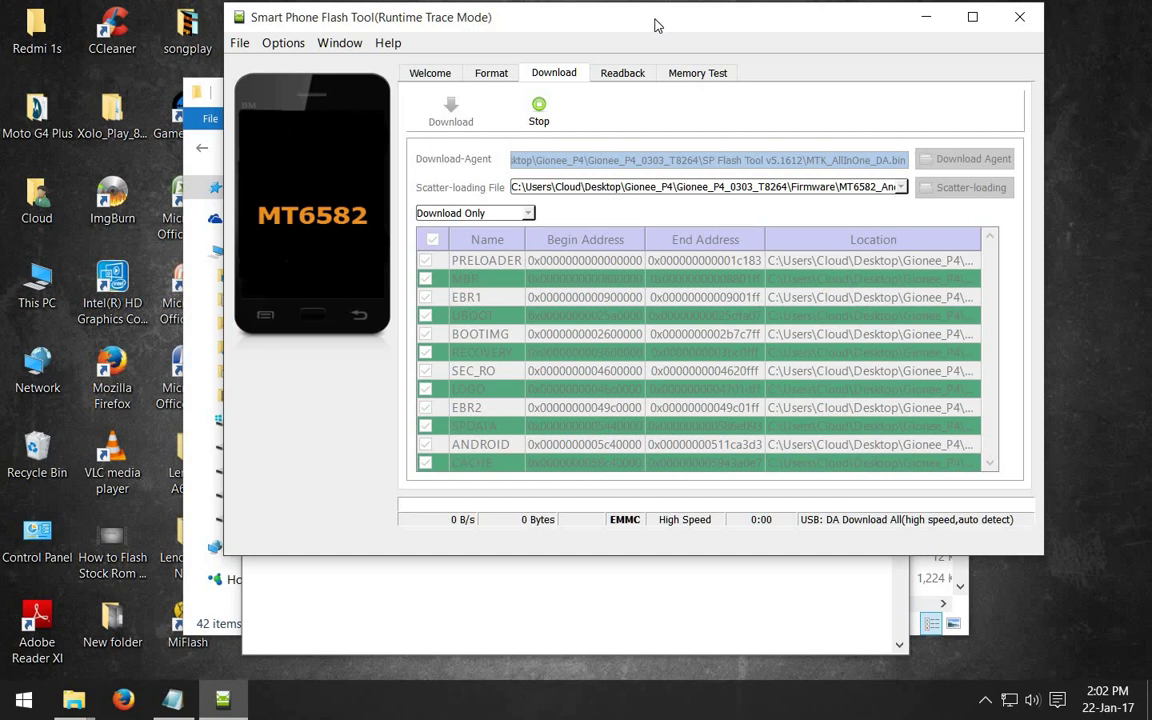
{"action": "left_click_drag", "start_coordinate": [656, 25], "coordinate": [615, 47]}
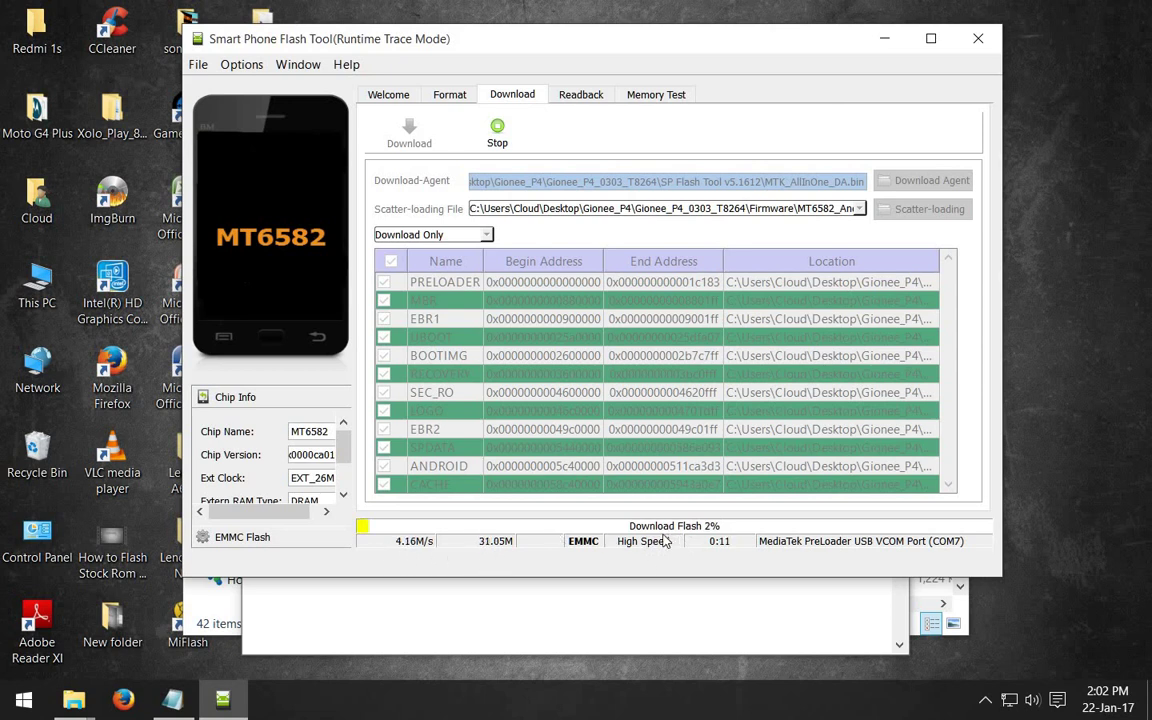
{"action": "left_click", "coordinate": [172, 700]}
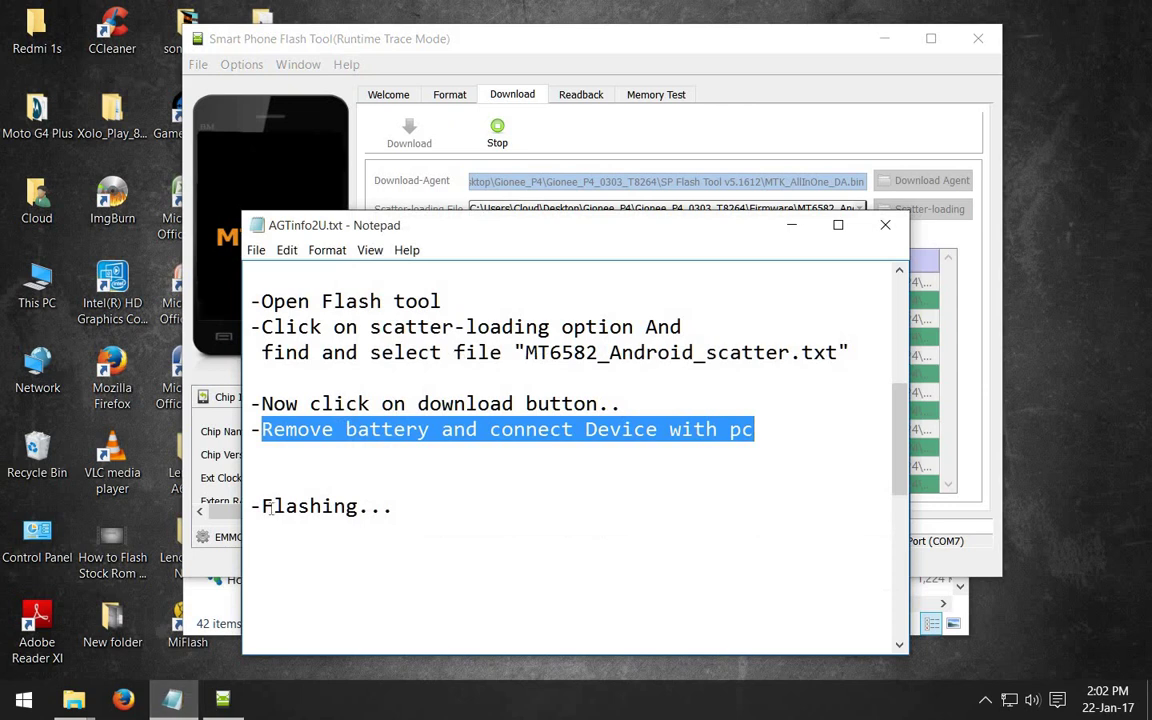
{"action": "left_click_drag", "start_coordinate": [261, 506], "coordinate": [407, 508]}
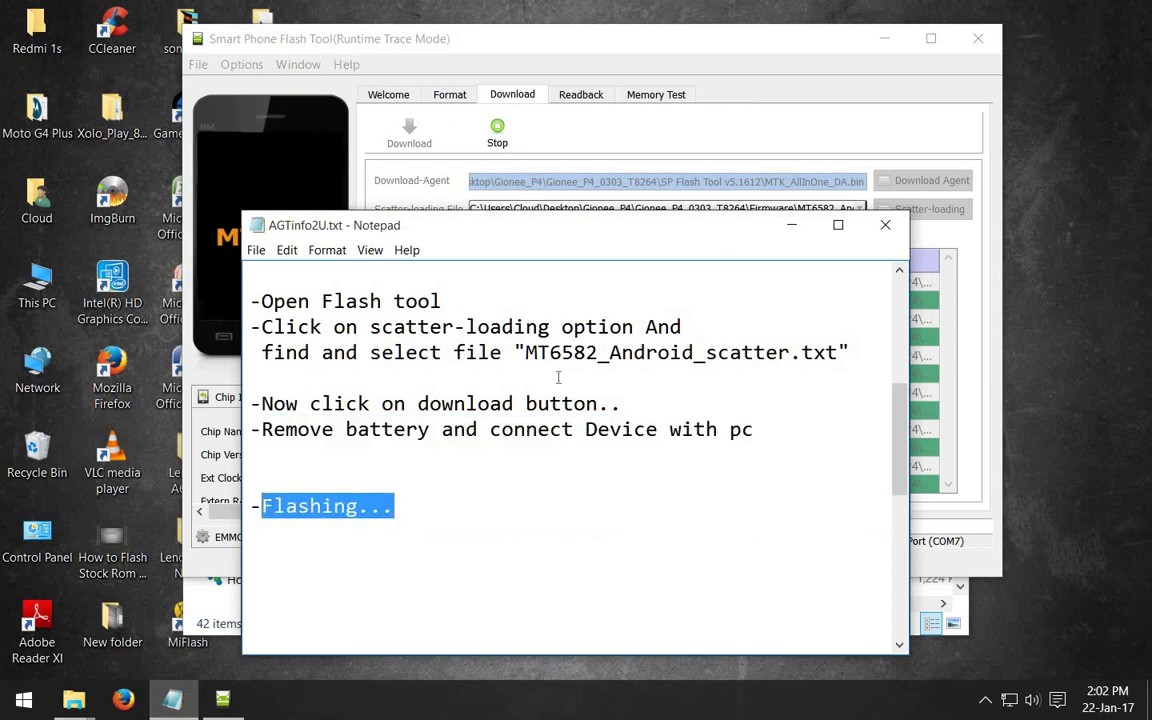
Step: Return to Smart Phone Flash Tool, let the flash finish, then dismiss the Download Ok dialog and minimize the tool
{"action": "left_click", "coordinate": [745, 40]}
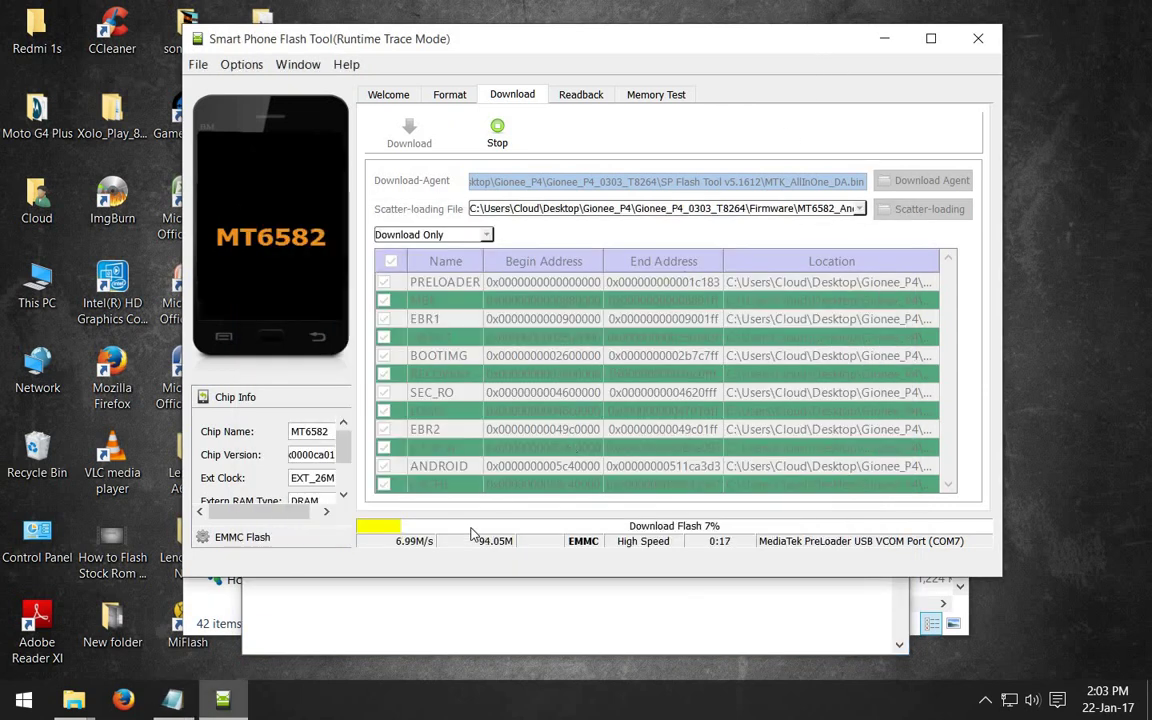
{"action": "left_click_drag", "start_coordinate": [553, 46], "coordinate": [525, 75]}
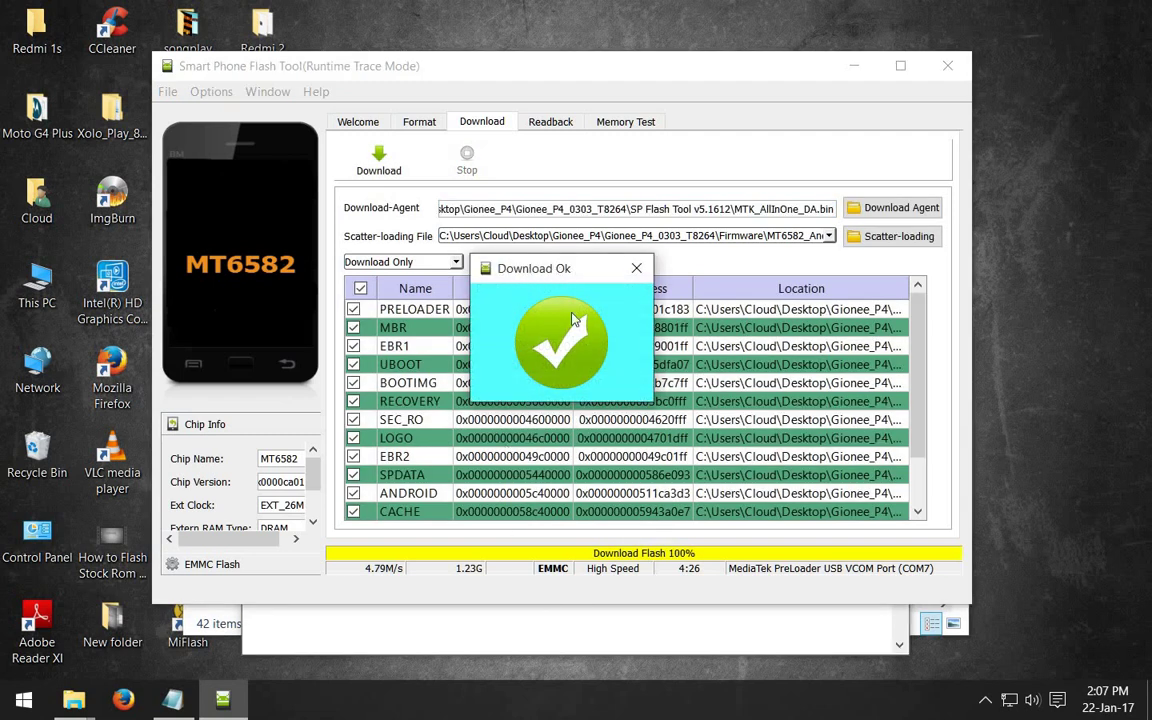
{"action": "left_click", "coordinate": [636, 268]}
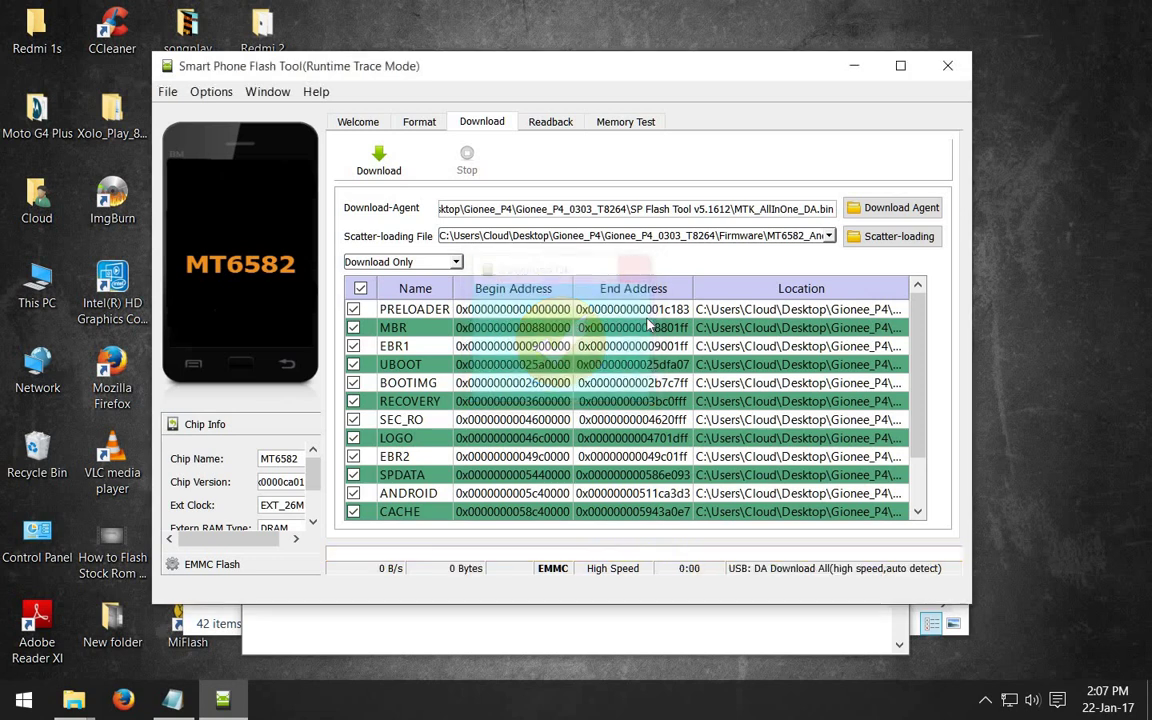
{"action": "left_click", "coordinate": [854, 66]}
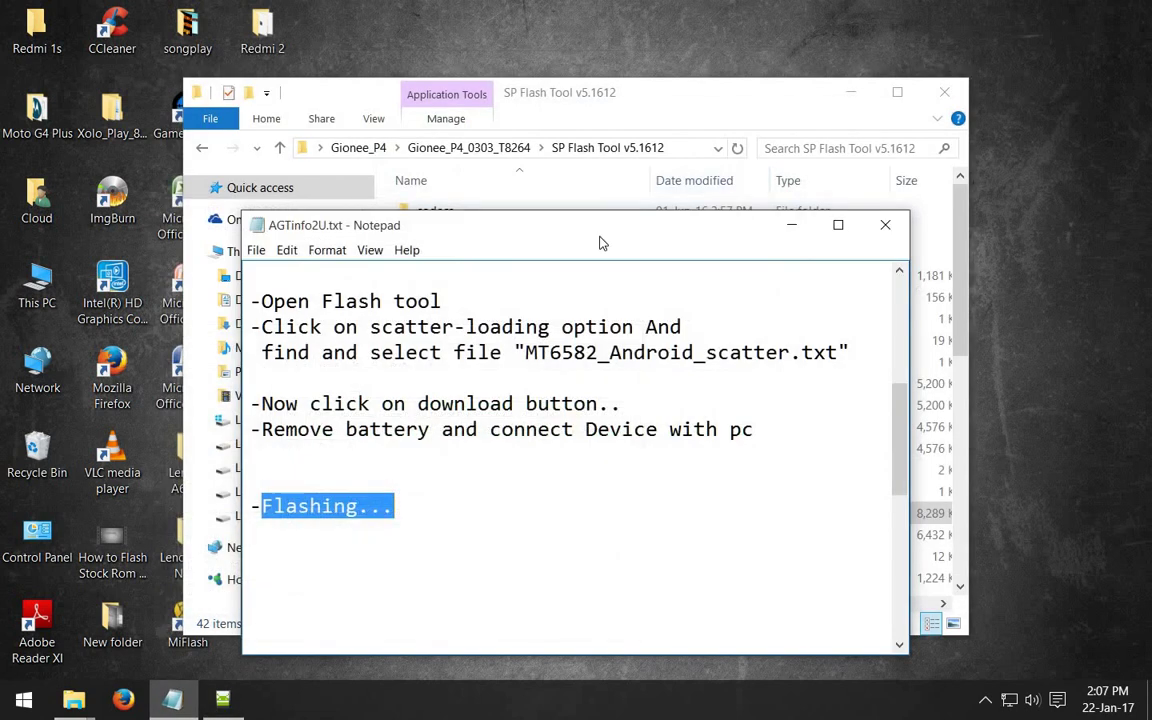
Step: Go to the end of the AGTinfo2U.txt notes and highlight the "Thank You For Watching" and "Subscribe" lines
{"action": "key", "text": "ctrl+End"}
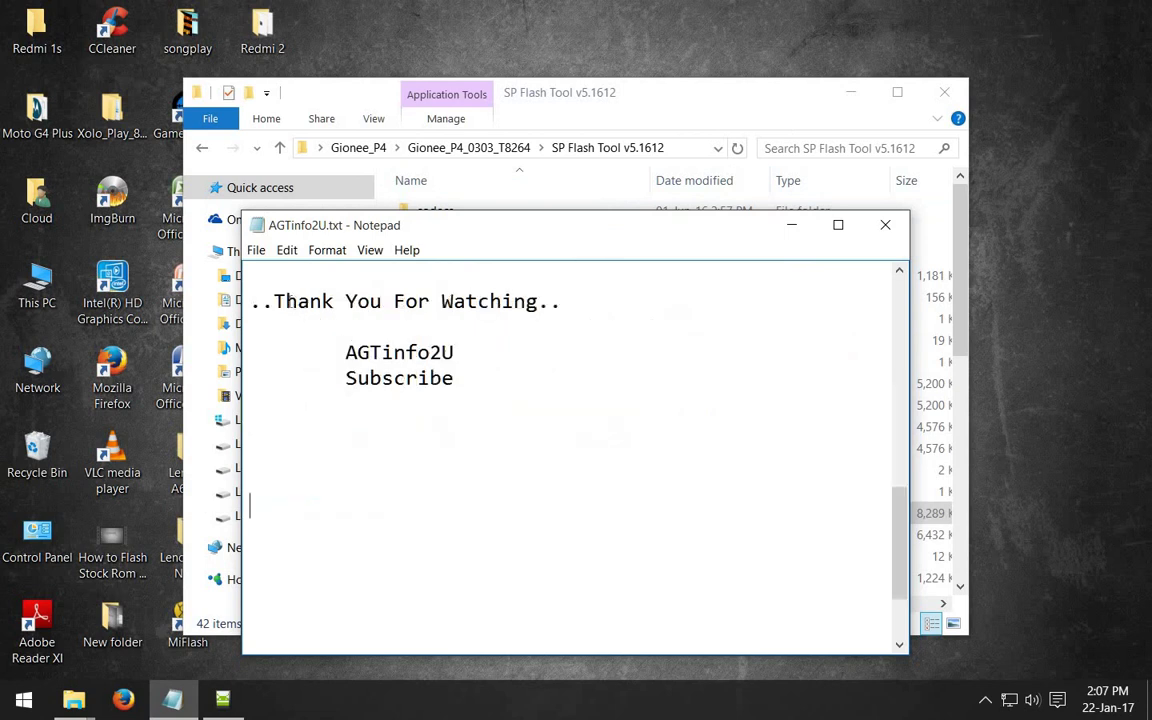
{"action": "left_click", "coordinate": [276, 300]}
{"action": "left_click", "coordinate": [548, 301], "text": "shift"}
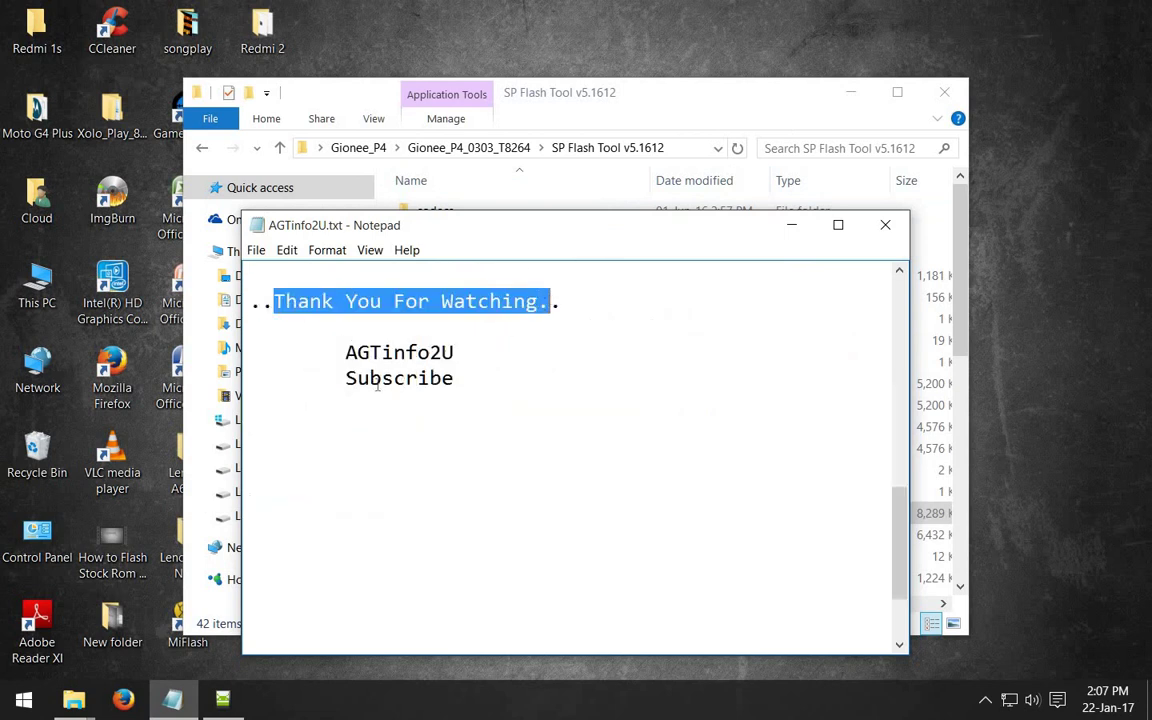
{"action": "left_click_drag", "start_coordinate": [346, 378], "coordinate": [455, 422]}
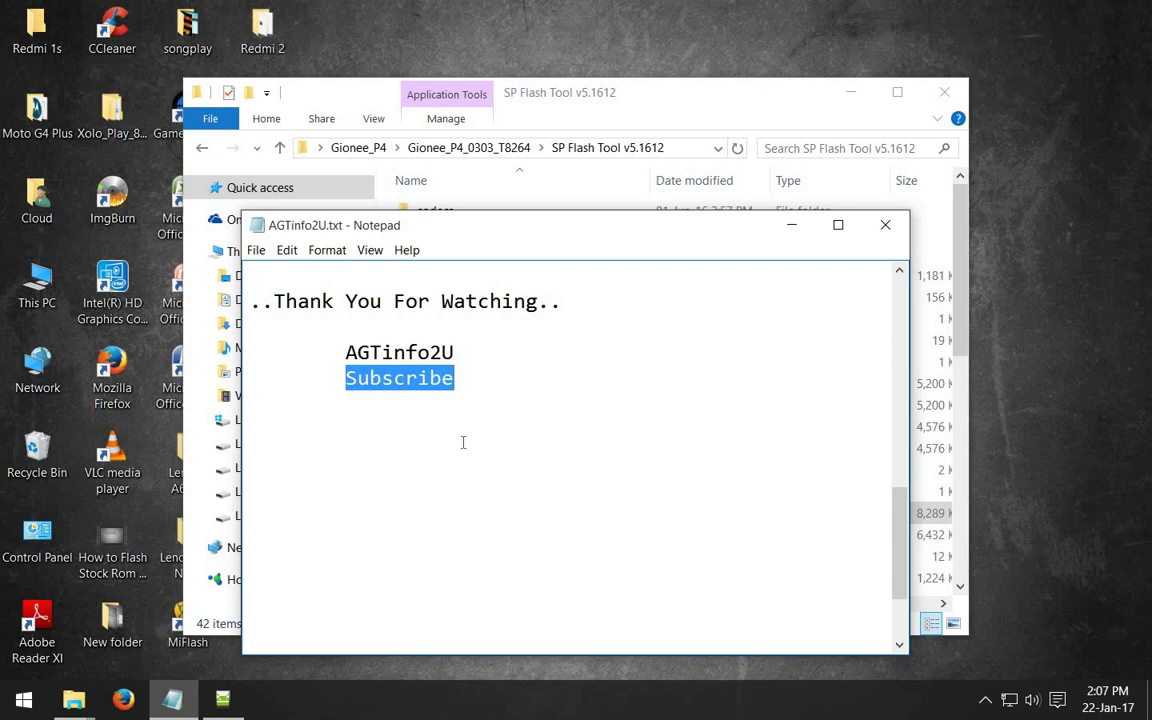